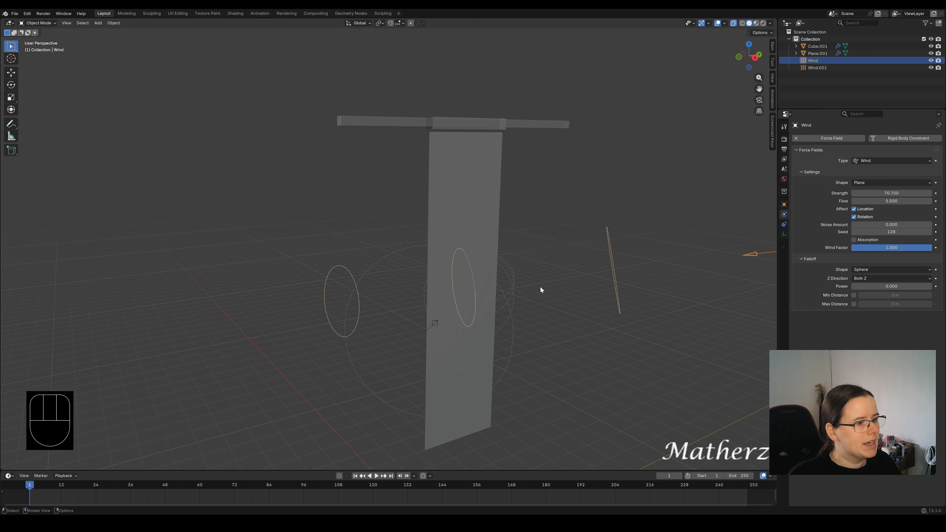
# - Rotate the Wind force field about the global Y axis so it blows diagonally downward at the cloth
pyautogui.scroll(-3, 613, 253)
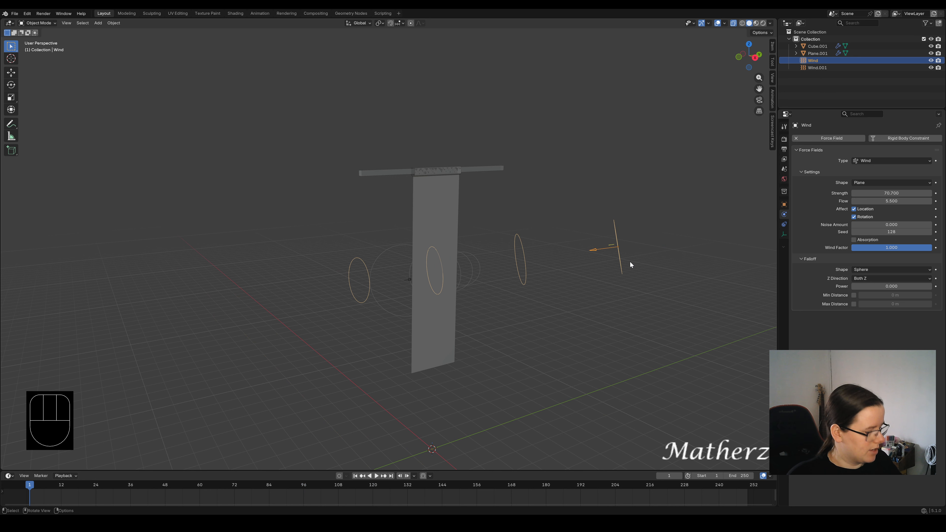
pyautogui.press('r')
pyautogui.press('x')
pyautogui.press('y')
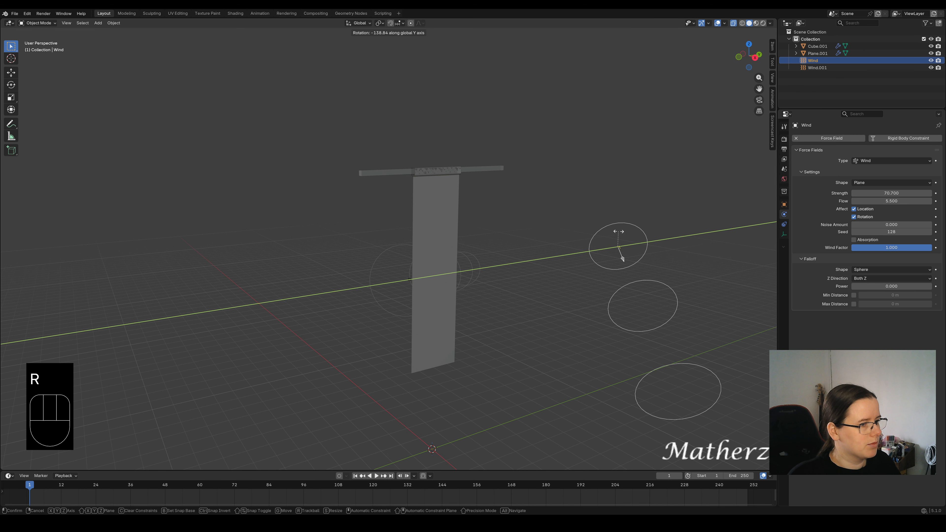
pyautogui.click(629, 258)
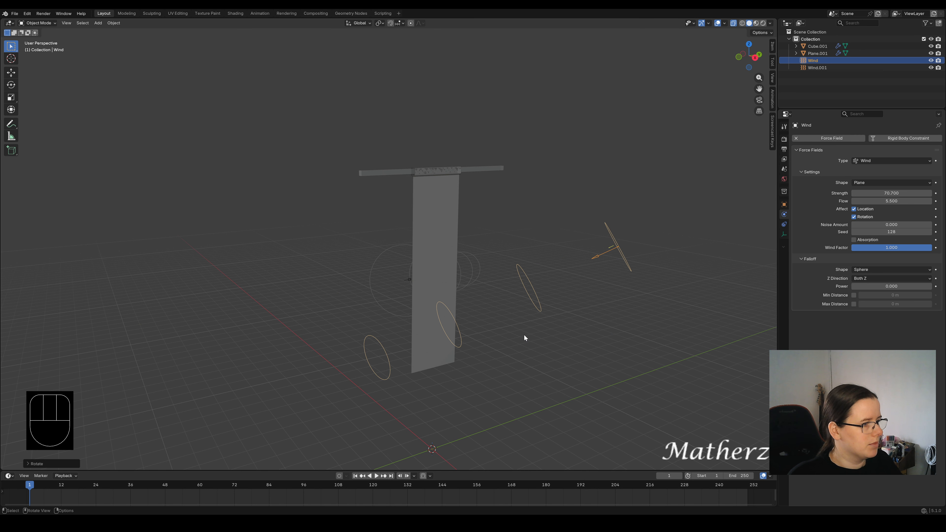
# - Play the cloth simulation with the tilted wind, viewing it from another angle, and stop playback
pyautogui.moveTo(524, 335); pyautogui.dragTo(553, 340, button='middle')
pyautogui.press('space')
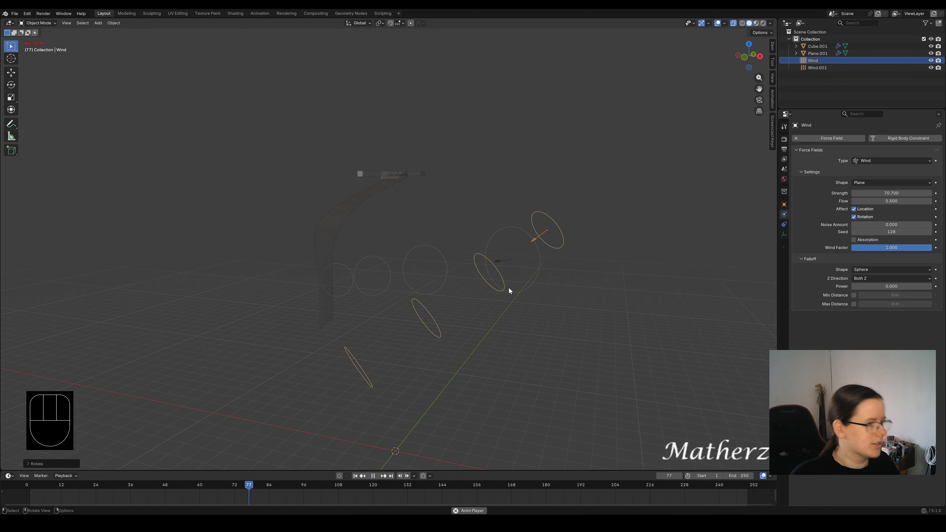
pyautogui.moveTo(144, 320); pyautogui.dragTo(176, 322, button='middle')
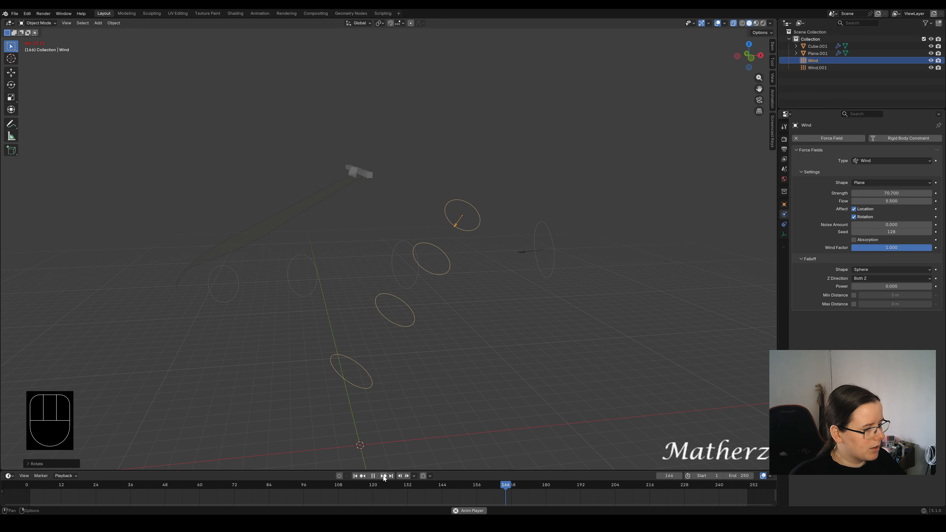
pyautogui.click(373, 476)
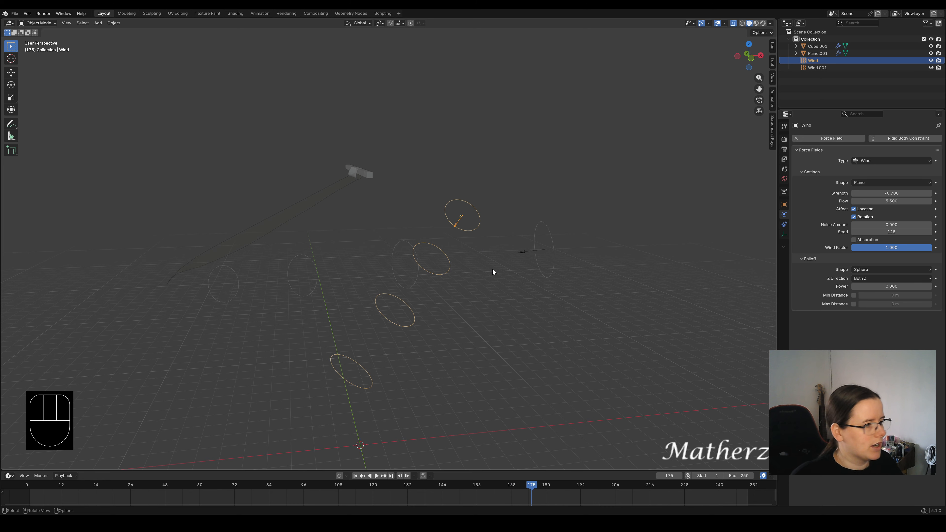
# - Delete all four objects in the scene: the bar, the cloth and both wind force fields
pyautogui.moveTo(589, 213); pyautogui.dragTo(492, 207, button='middle')
pyautogui.moveTo(120, 133); pyautogui.dragTo(745, 417)
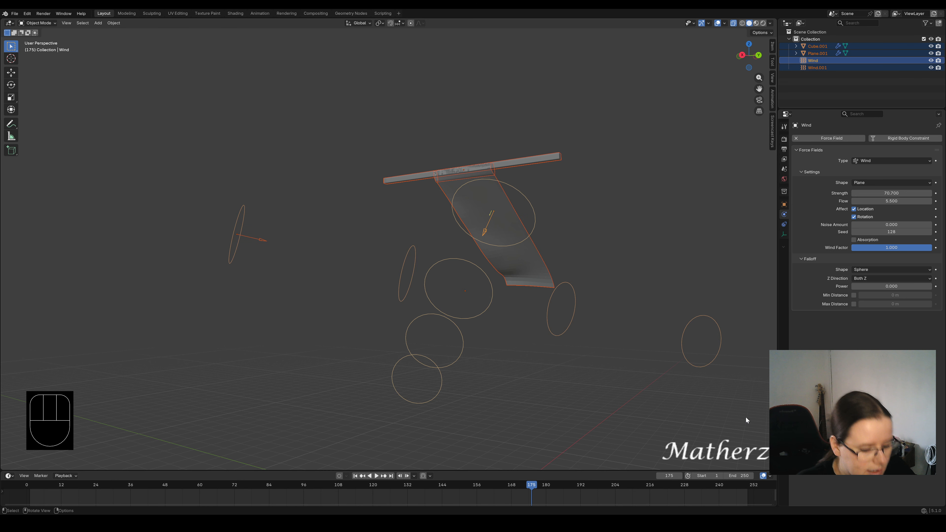
pyautogui.press('Delete')
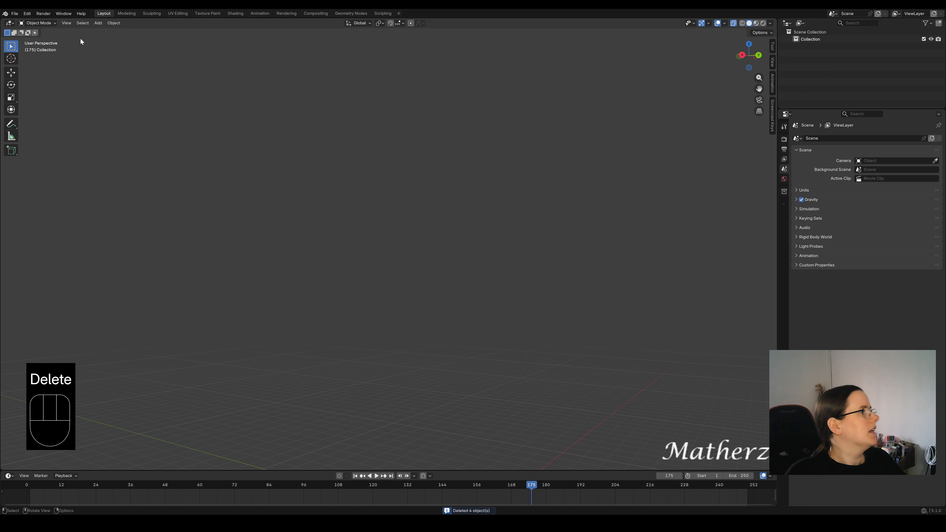
# - Add a cube mesh and move it straight up above the grid
pyautogui.click(97, 22)
pyautogui.moveTo(100, 34)
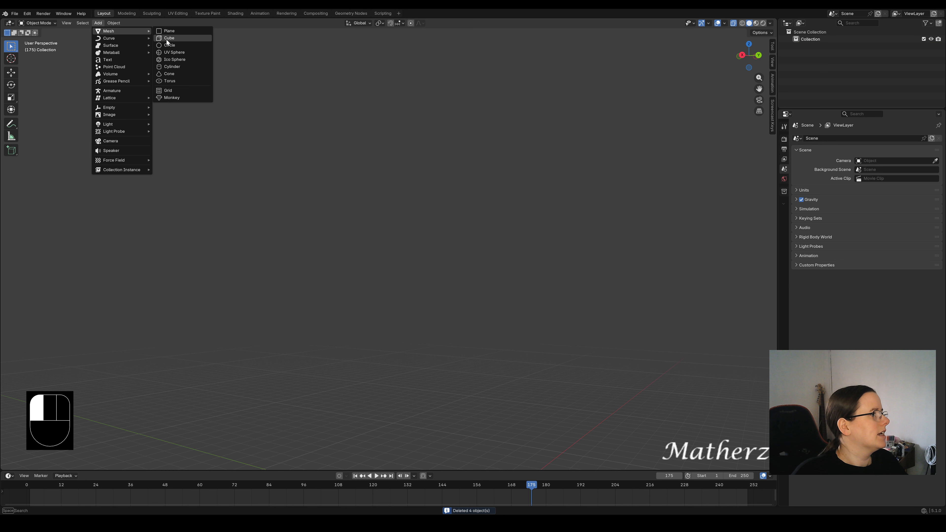
pyautogui.click(166, 39)
pyautogui.moveTo(428, 285); pyautogui.dragTo(444, 144, button='middle')
pyautogui.press('g')
pyautogui.click(470, 197)
# - Enlarge the cube and stretch it along the Y axis into a long horizontal bar
pyautogui.press('s')
pyautogui.click(473, 199)
pyautogui.press('s')
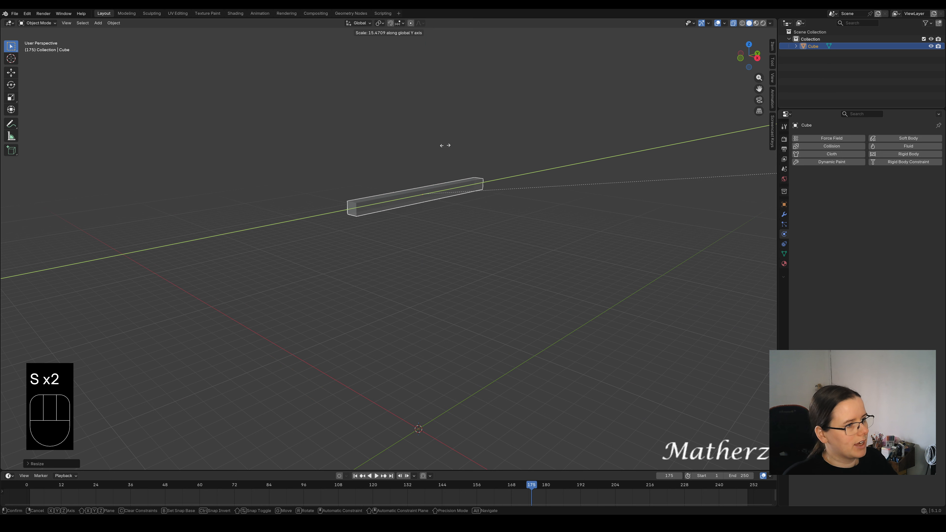
pyautogui.click(379, 137)
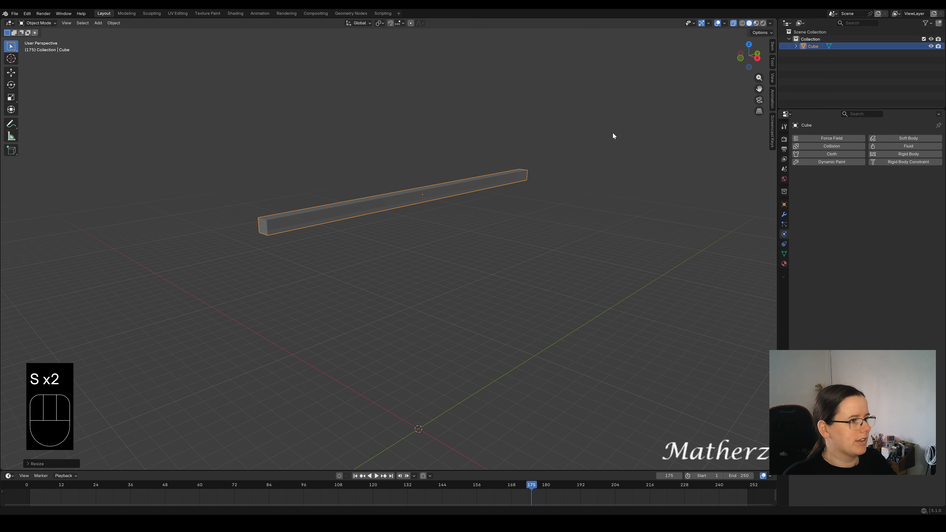
# - Add a plane mesh and raise it above the grid, below the bar
pyautogui.click(98, 23)
pyautogui.moveTo(107, 31)
pyautogui.click(185, 33)
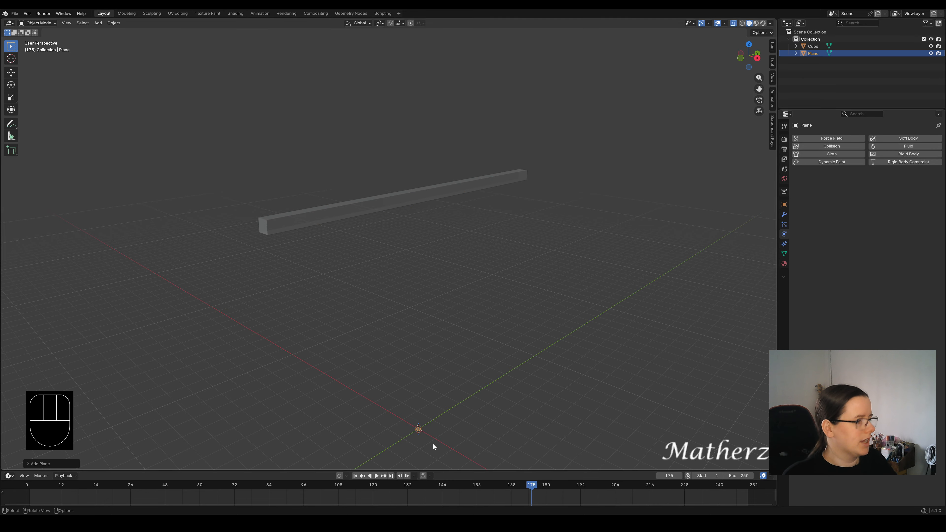
pyautogui.press('g')
pyautogui.moveTo(444, 429); pyautogui.dragTo(465, 312, button='middle')
pyautogui.click(441, 290)
# - Scale the plane up and stretch it along the X axis into a long rectangle
pyautogui.press('s')
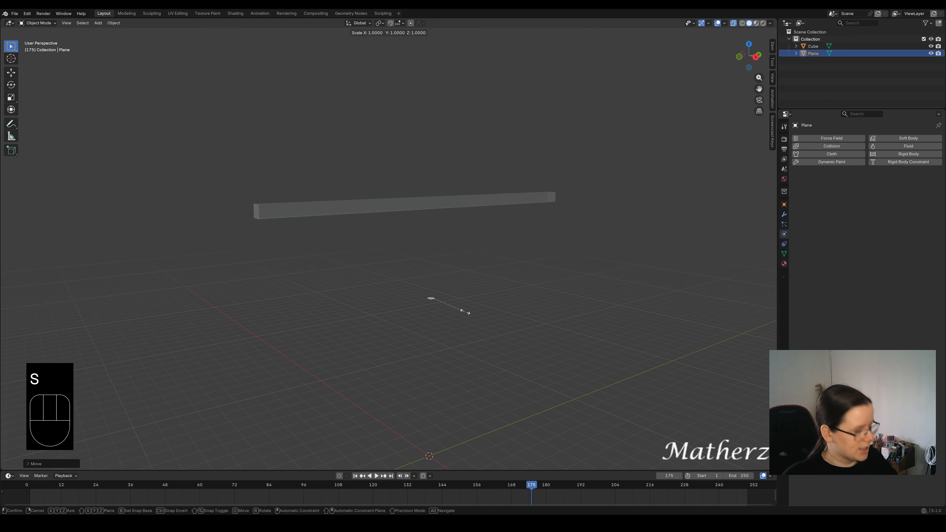
pyautogui.click(618, 360)
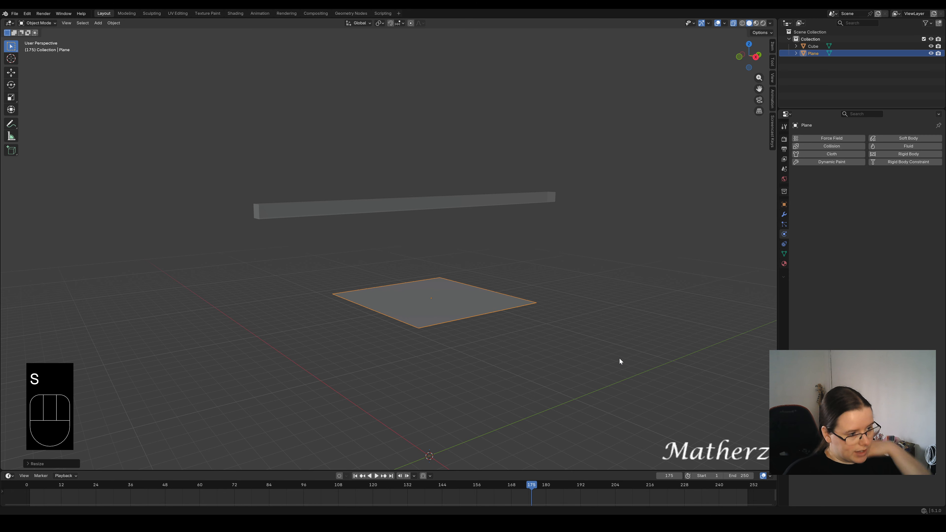
pyautogui.press('s')
pyautogui.middleClick(465, 328)
pyautogui.click(538, 379)
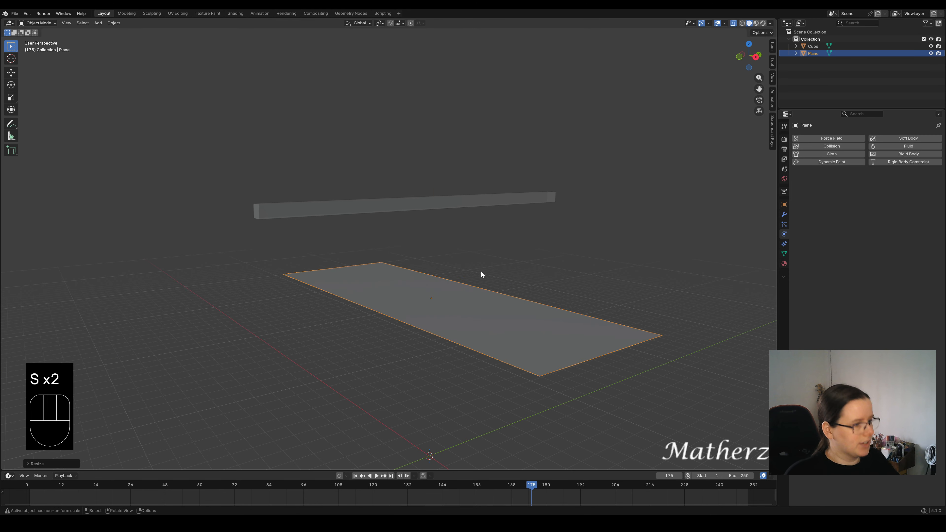
# - Rotate the plane 90° about the Y axis so it stands upright
pyautogui.press('r')
pyautogui.moveTo(481, 271); pyautogui.dragTo(539, 268, button='middle')
pyautogui.write('90')
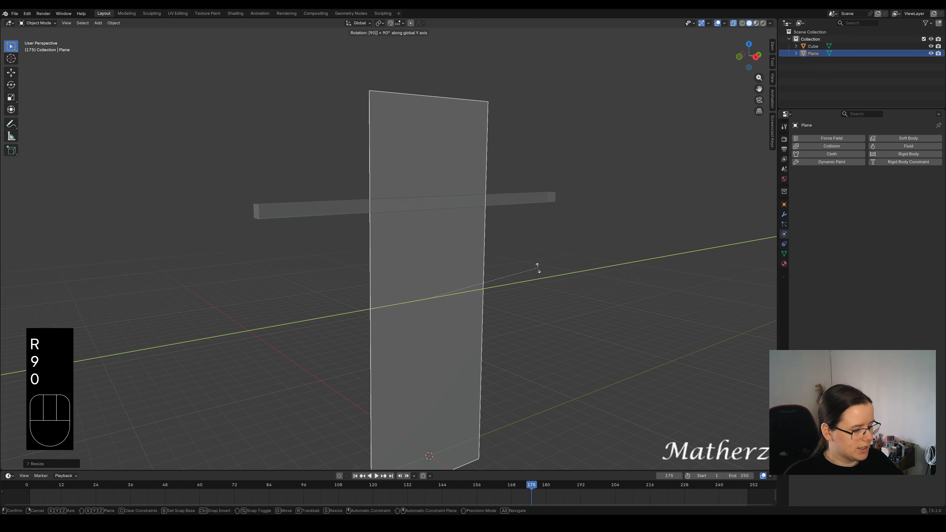
pyautogui.click(530, 264)
# - Shrink the upright plane and lower it so its top edge sits just below the bar
pyautogui.scroll(-3, 503, 261)
pyautogui.press('s')
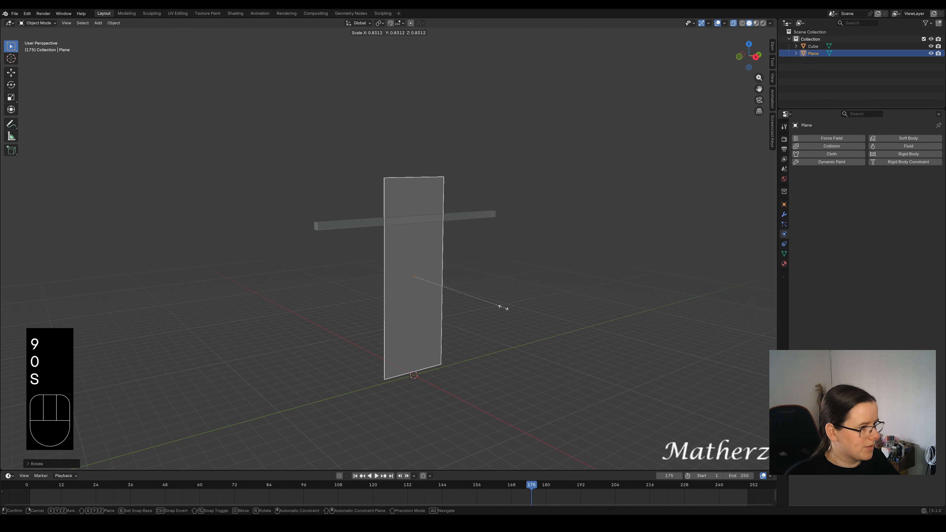
pyautogui.click(481, 309)
pyautogui.press('g')
pyautogui.moveTo(449, 308); pyautogui.dragTo(458, 344, button='middle')
pyautogui.click(454, 328)
pyautogui.press('s')
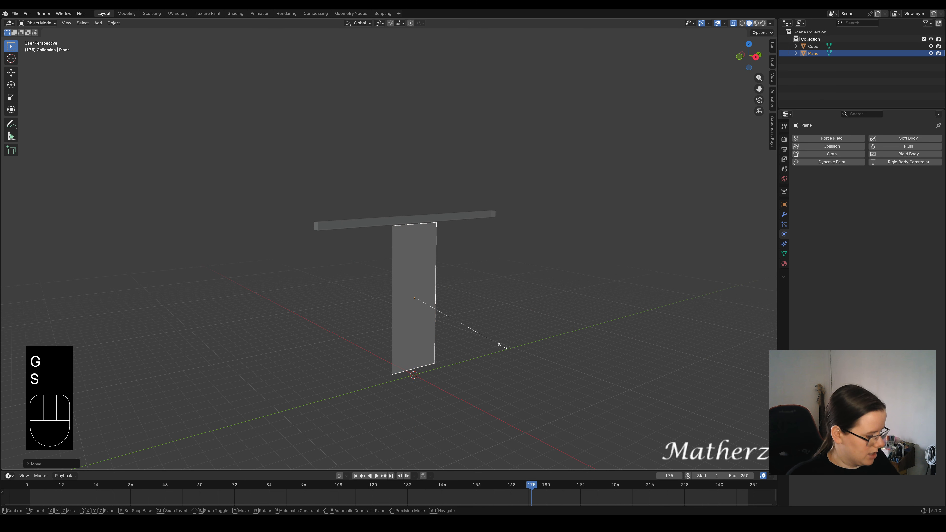
pyautogui.click(487, 333)
# - Move the plane along Y towards the near end of the bar and raise it about 5.6 m along Z
pyautogui.press('g')
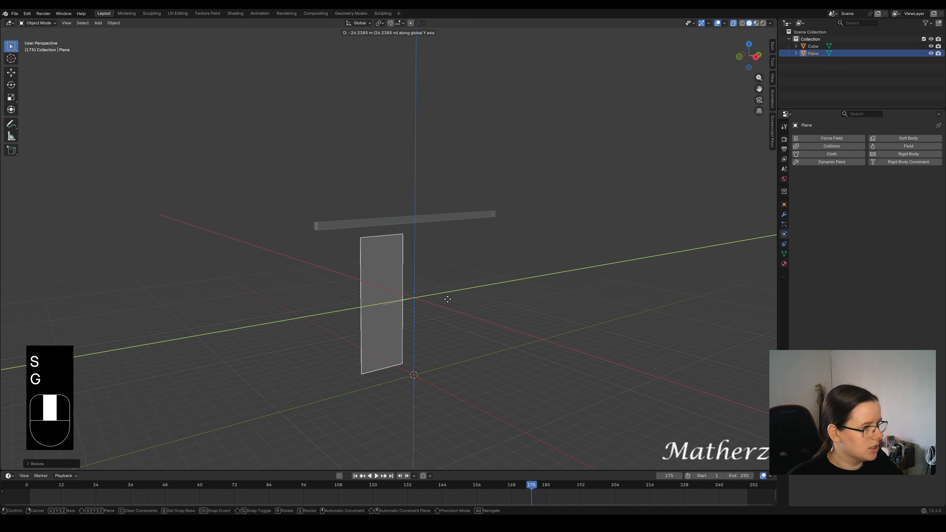
pyautogui.click(424, 304)
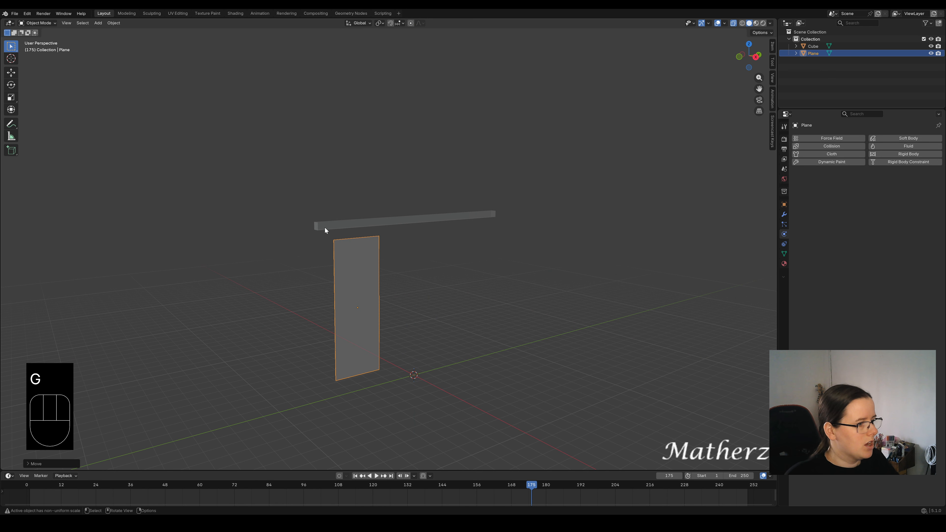
pyautogui.scroll(6, 336, 322)
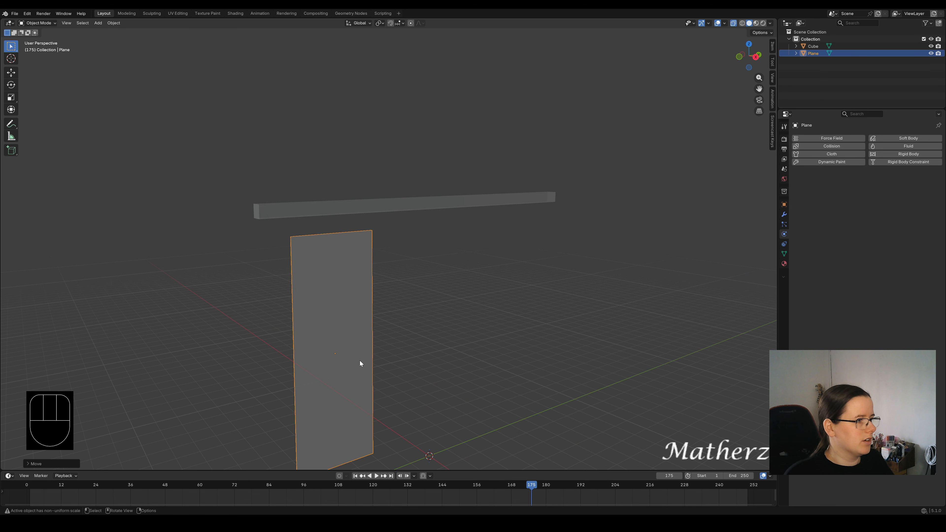
pyautogui.keyDown('shift'); pyautogui.moveTo(349, 396); pyautogui.dragTo(446, 327, button='middle'); pyautogui.keyUp('shift')
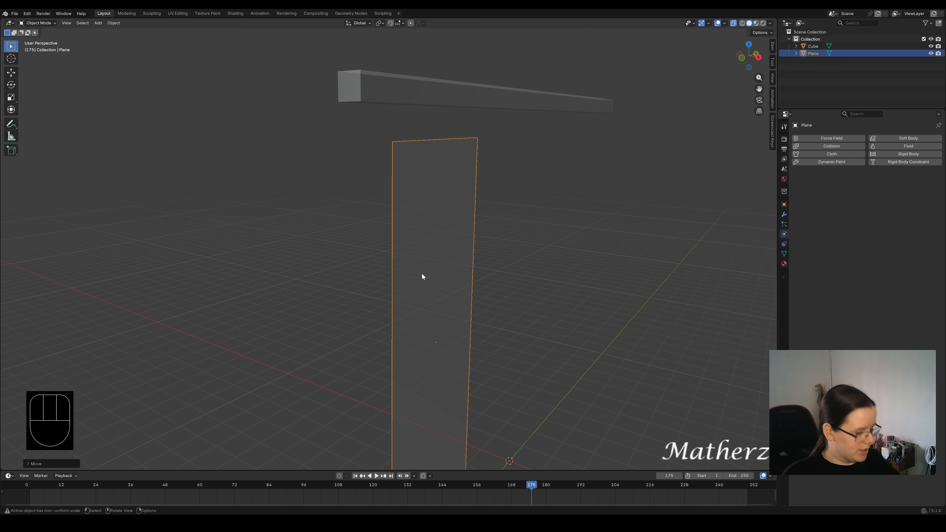
pyautogui.press('g')
pyautogui.press('z')
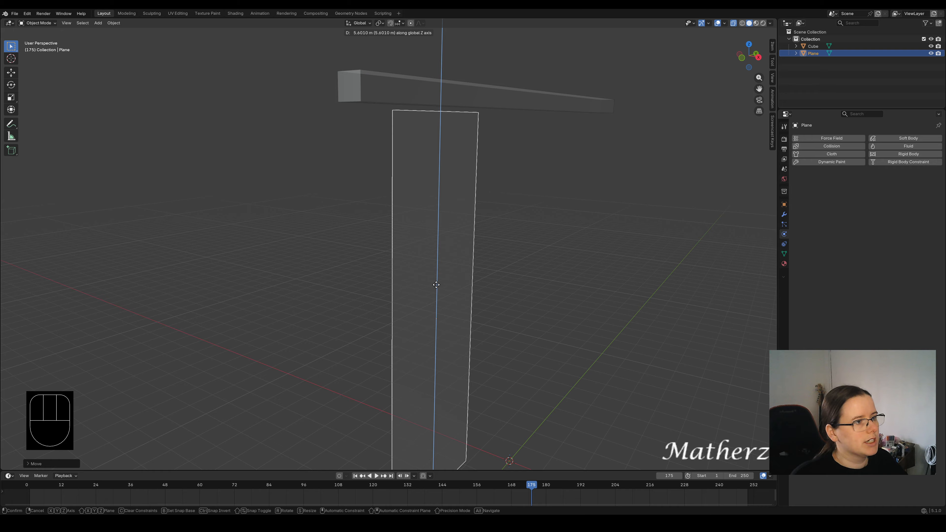
pyautogui.click(435, 285)
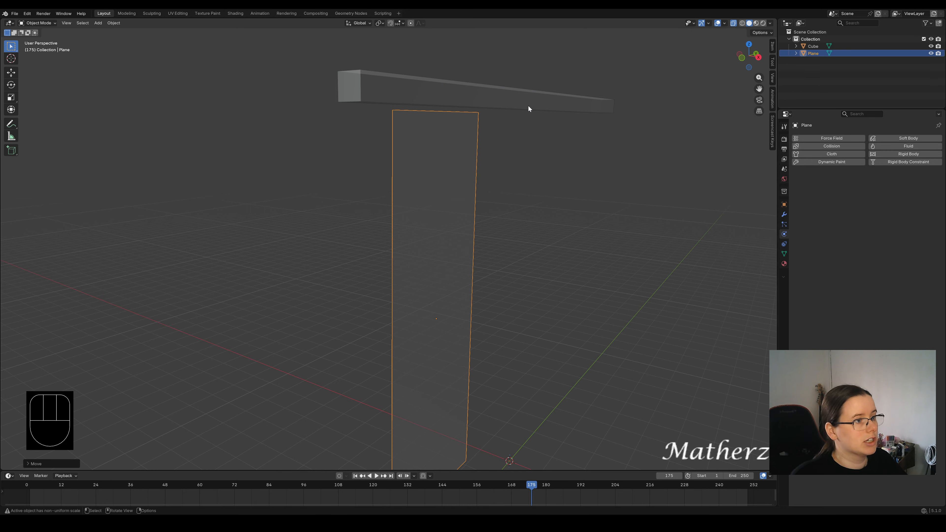
# - In Edit Mode, extrude the plane's top edge sideways in front view to just past the bar's side
pyautogui.click(43, 23)
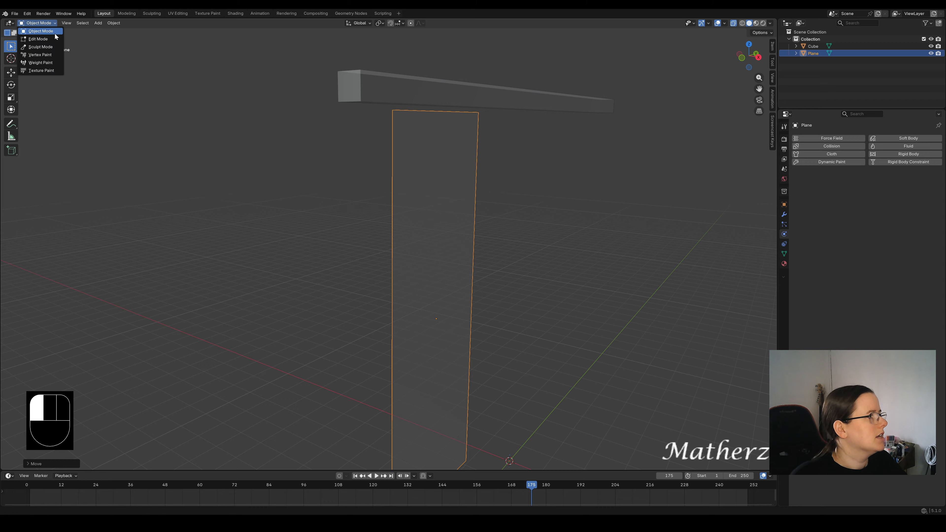
pyautogui.click(41, 46)
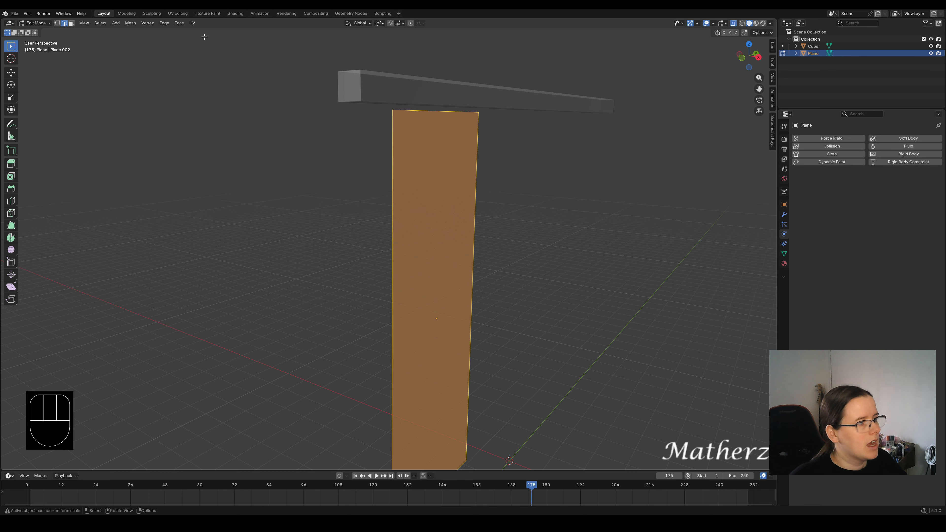
pyautogui.click(445, 111)
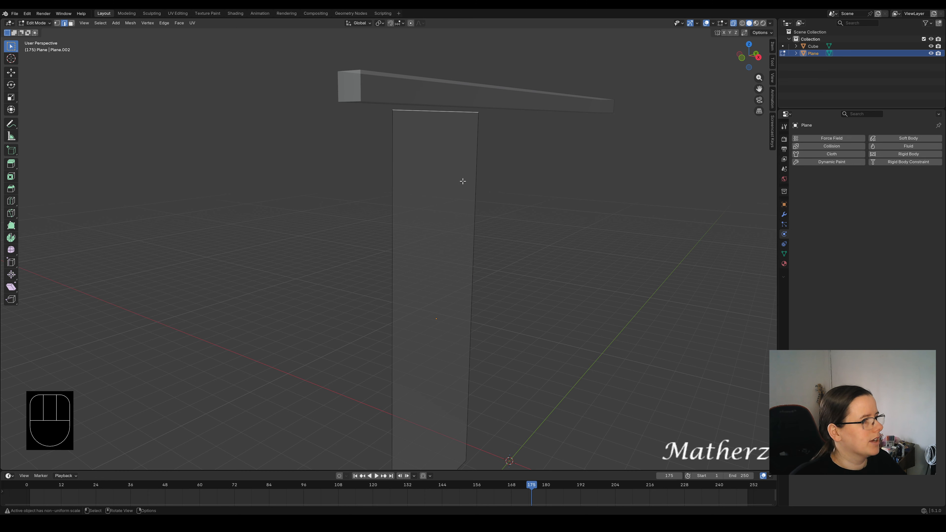
pyautogui.press('KP_1')
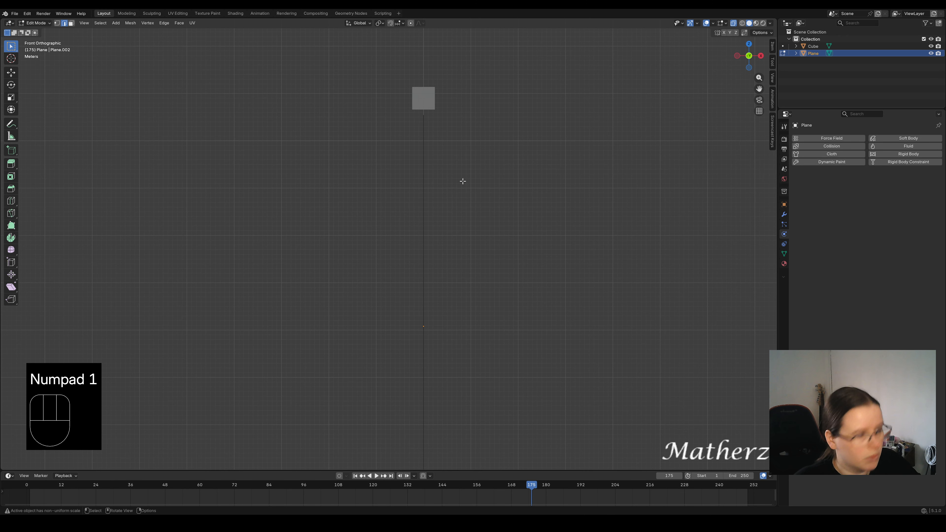
pyautogui.scroll(4, 438, 128)
pyautogui.keyDown('shift'); pyautogui.moveTo(513, 53); pyautogui.dragTo(429, 296, button='middle'); pyautogui.keyUp('shift')
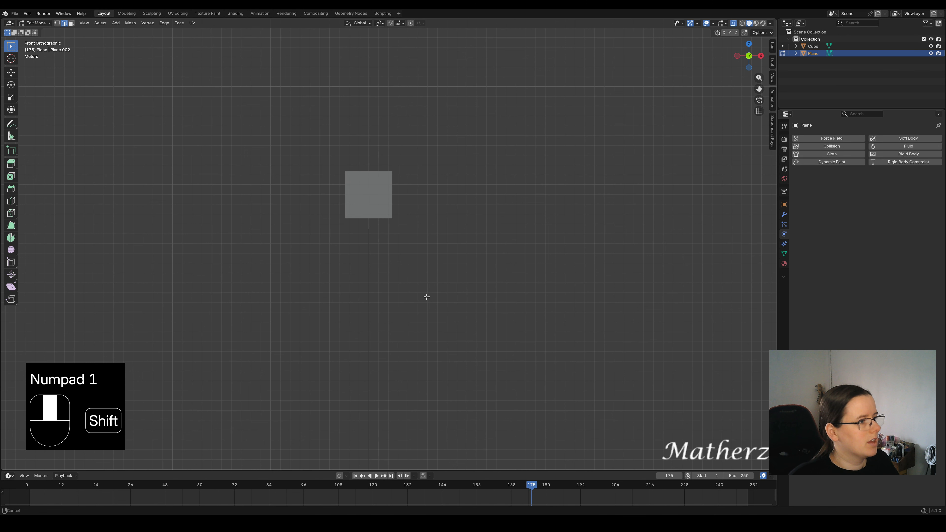
pyautogui.press('e')
pyautogui.moveTo(417, 245); pyautogui.dragTo(383, 229, button='middle')
pyautogui.click(442, 245)
# - Extrude the edge up, across the top and down the other side to wrap the strip around the bar
pyautogui.press('e')
pyautogui.click(440, 182)
pyautogui.press('e')
pyautogui.click(384, 177)
pyautogui.press('e')
pyautogui.click(398, 247)
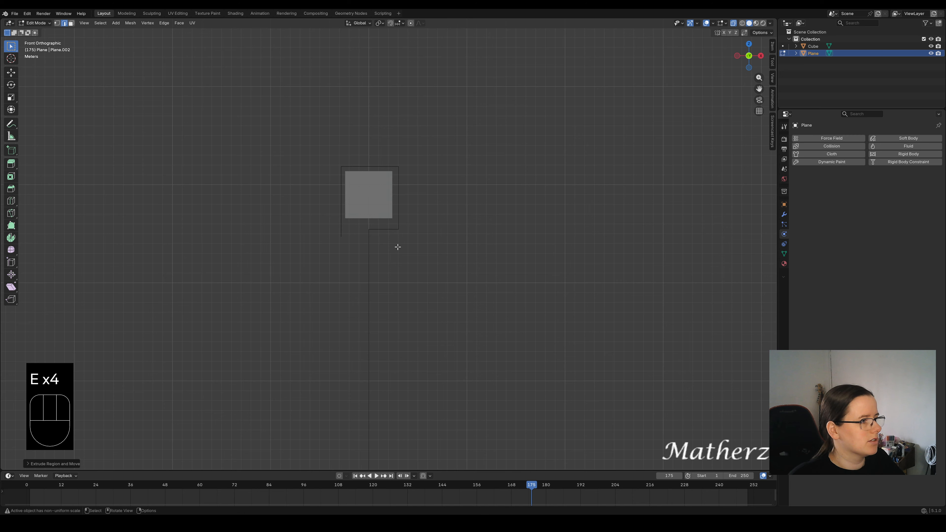
# - Move the loose end edge up to the level of the underside of the loop
pyautogui.press('g')
pyautogui.moveTo(347, 233); pyautogui.dragTo(355, 226, button='middle')
pyautogui.click(363, 230)
# - Fill a face between the loose edge and the plane's original top edge, and return to Object Mode
pyautogui.moveTo(313, 275); pyautogui.dragTo(381, 215, button='middle')
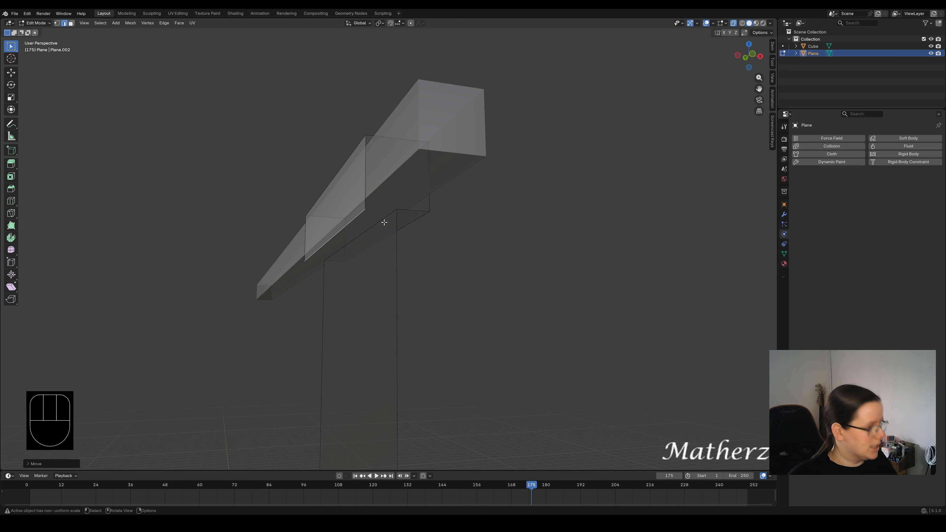
pyautogui.keyDown('shift'); pyautogui.click(382, 221); pyautogui.keyUp('shift')
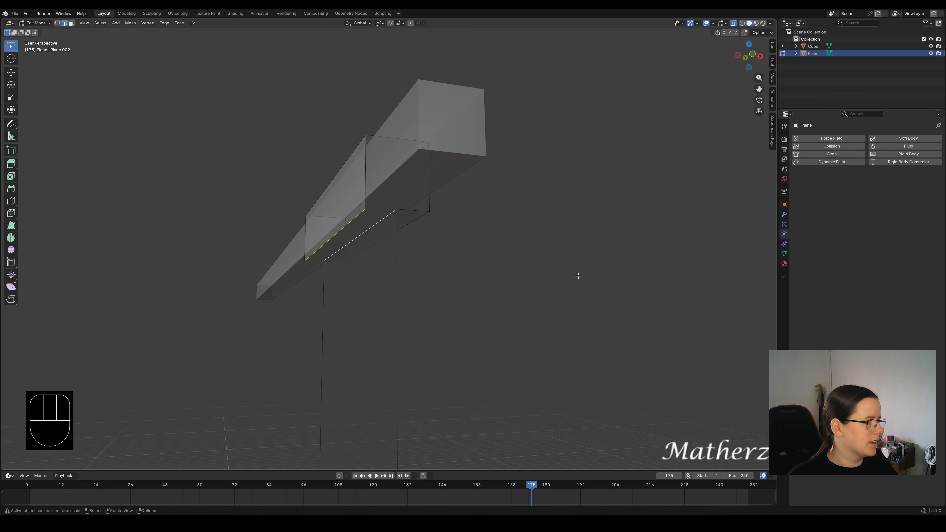
pyautogui.press('f')
pyautogui.moveTo(570, 277); pyautogui.dragTo(284, 153, button='middle')
pyautogui.click(36, 23)
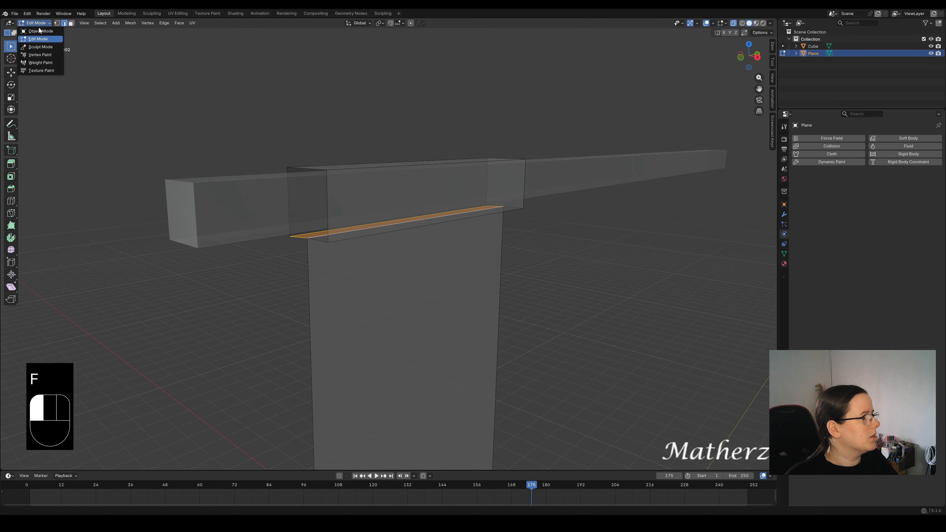
pyautogui.click(37, 32)
# - Return the timeline to frame 1 and play the animation with the whole banner in view
pyautogui.moveTo(502, 434); pyautogui.dragTo(459, 179, button='middle')
pyautogui.scroll(-3, 548, 283)
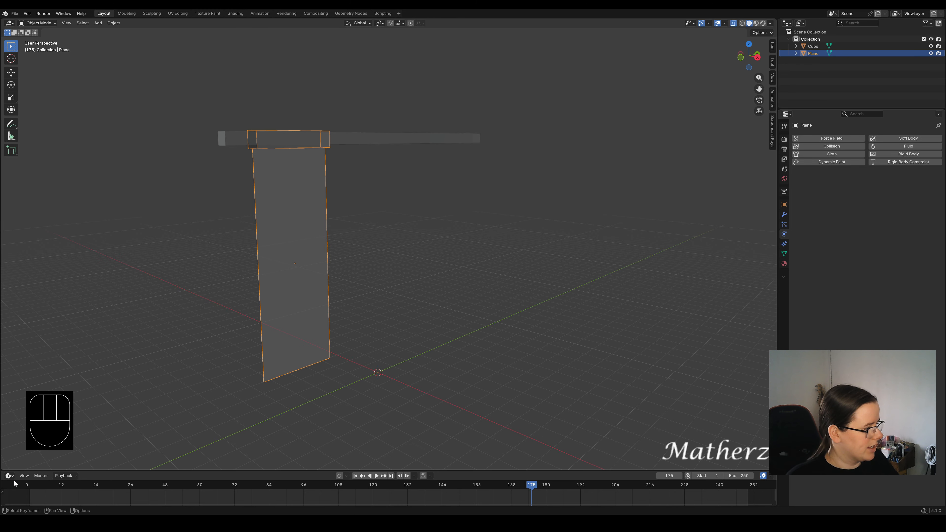
pyautogui.click(30, 486)
pyautogui.press('space')
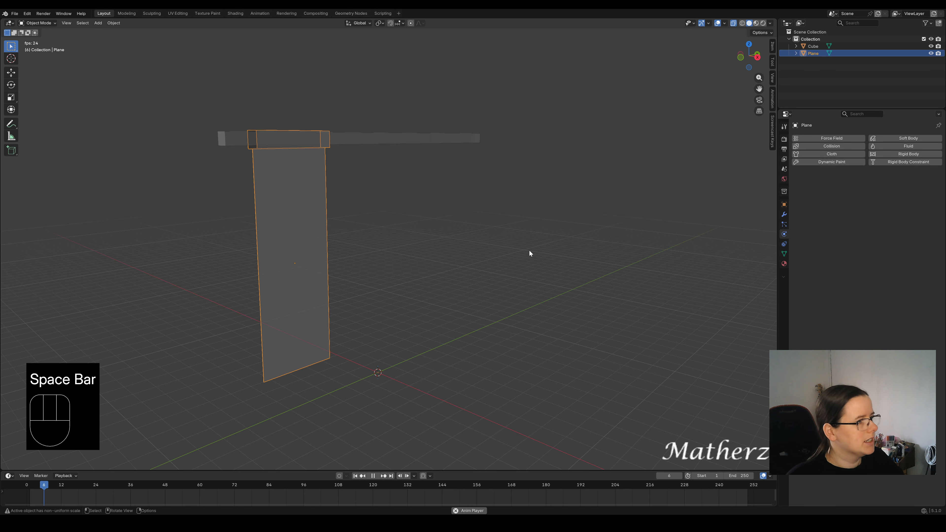
# - Stop playback and reset to frame 1, and add Collision physics to the horizontal bar and Cloth physics to the banner
pyautogui.press('space')
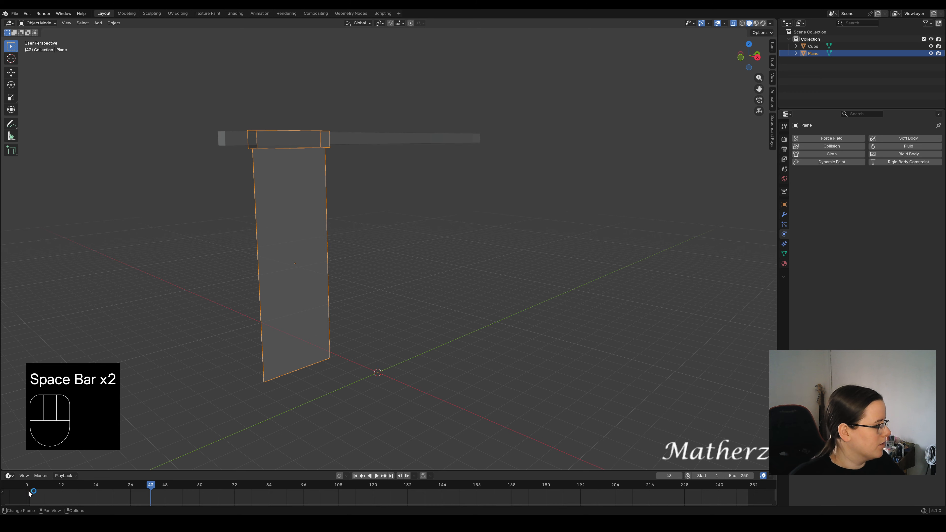
pyautogui.click(30, 486)
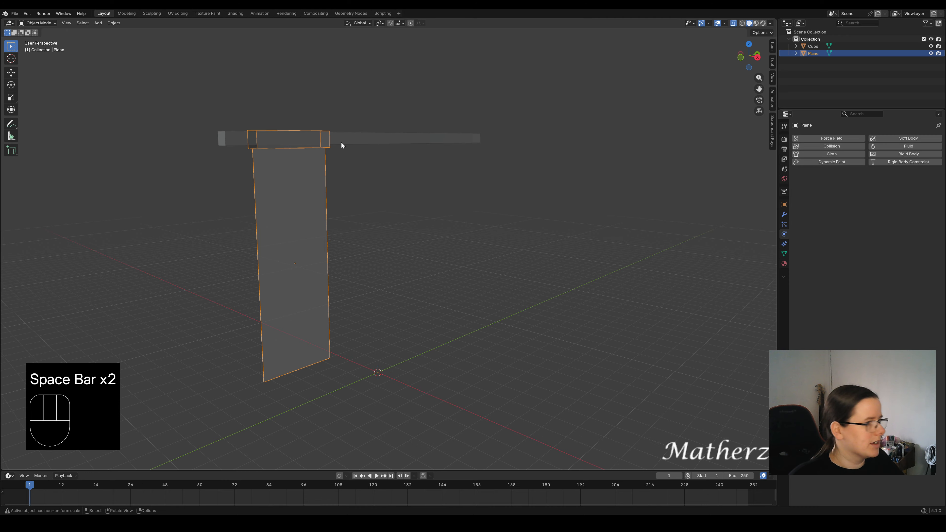
pyautogui.click(405, 141)
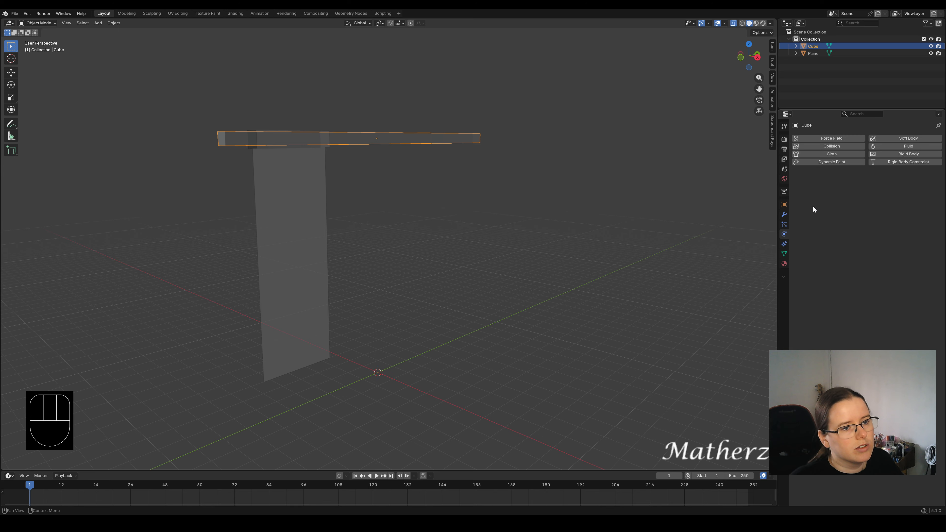
pyautogui.click(843, 145)
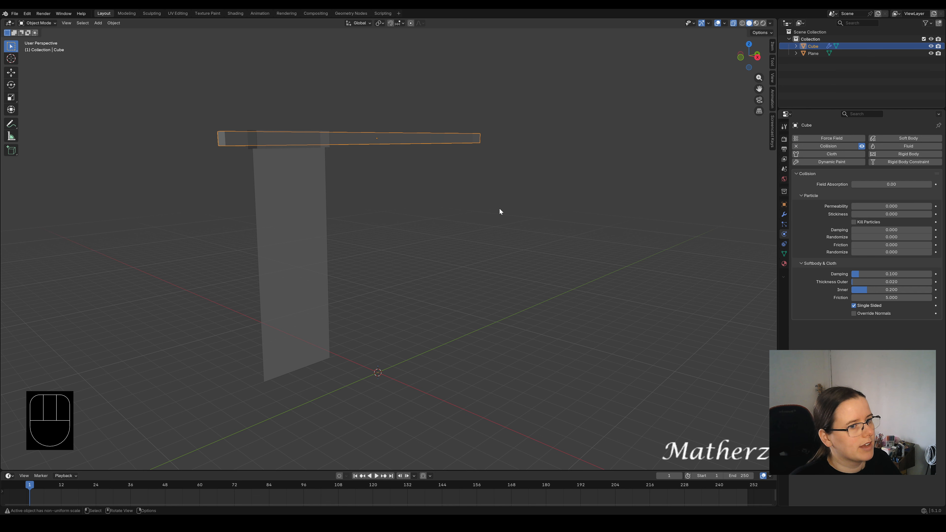
pyautogui.click(307, 219)
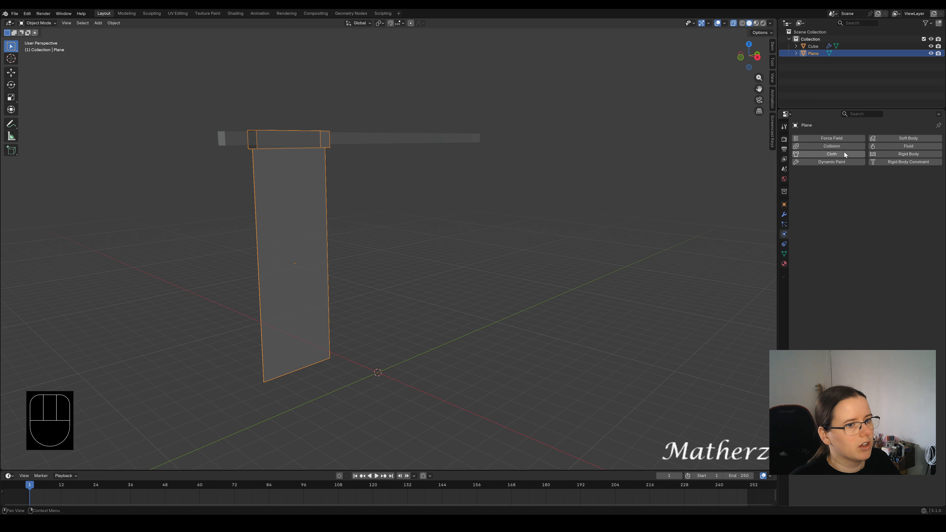
pyautogui.click(826, 153)
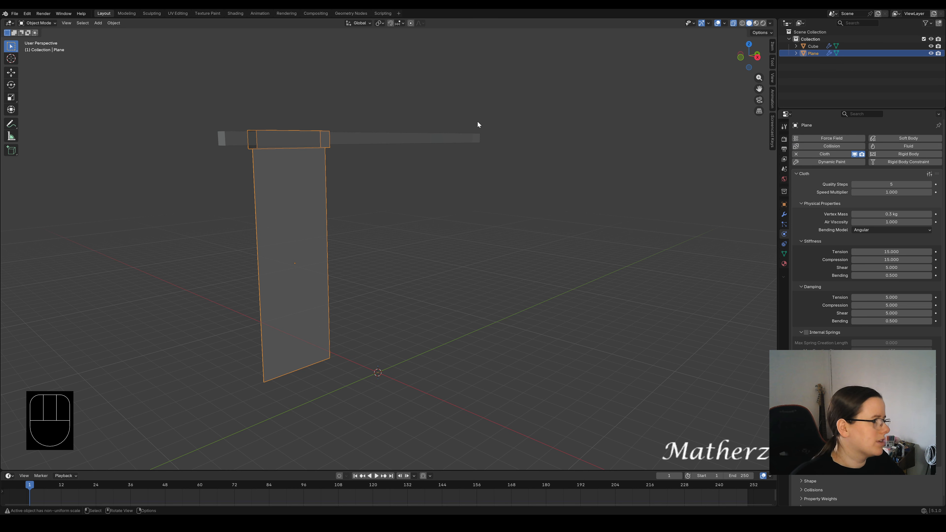
# - Play the banner's cloth simulation, stop it and return the timeline to frame 1
pyautogui.press('space')
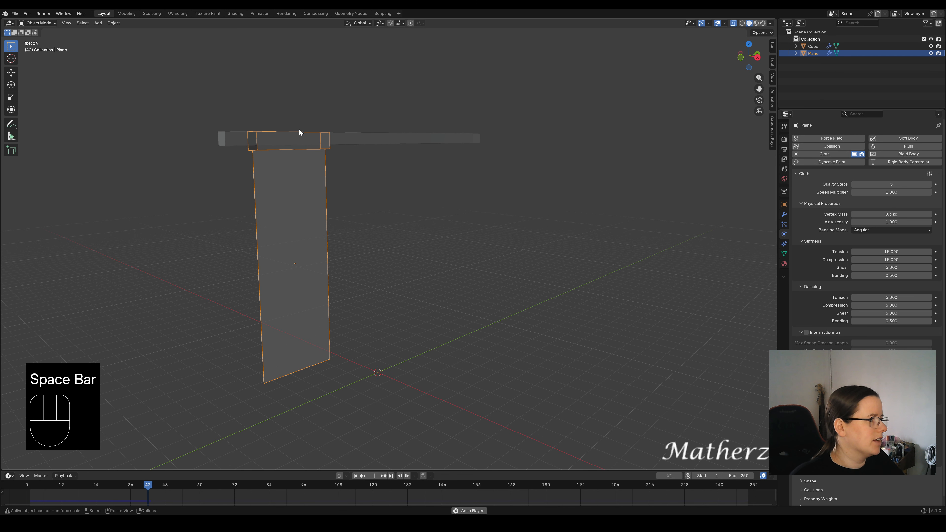
pyautogui.press('space')
pyautogui.moveTo(29, 488); pyautogui.dragTo(30, 491)
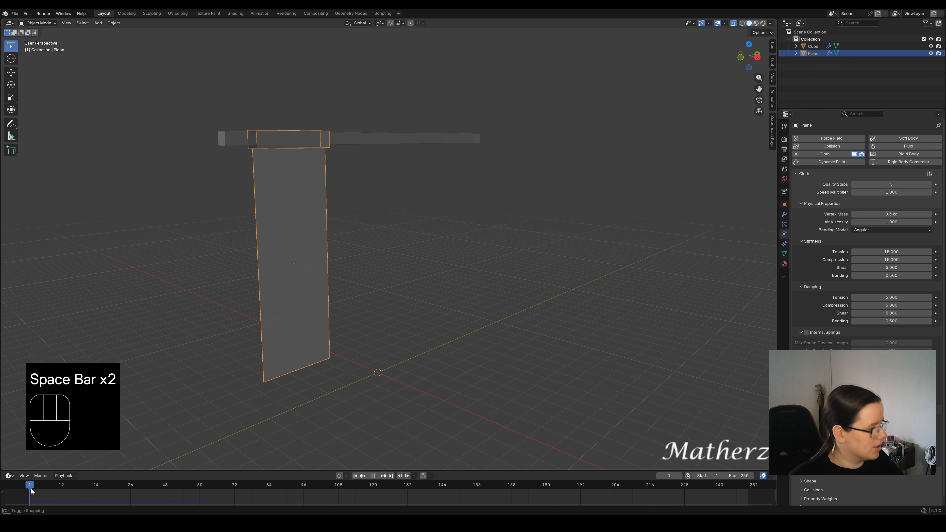
pyautogui.click(343, 212)
pyautogui.click(296, 190)
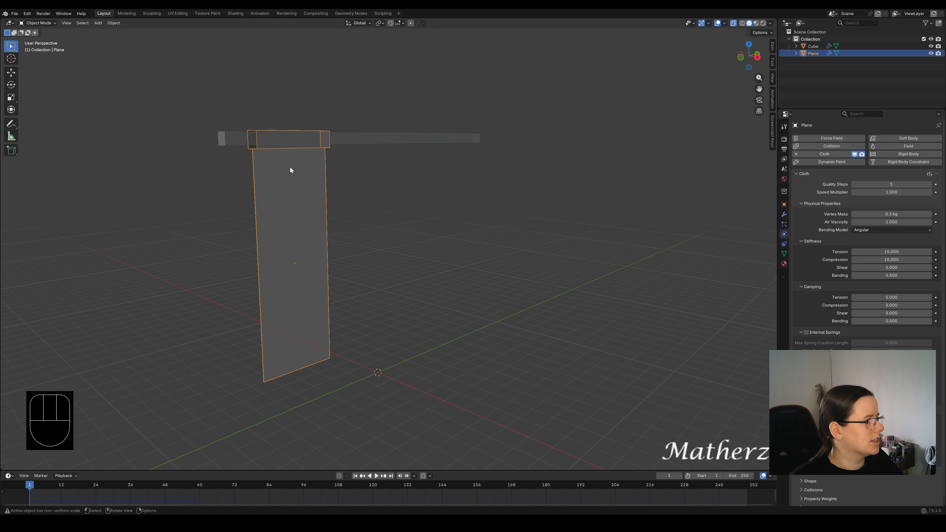
# - Subdivide the banner's entire mesh five times in Edit Mode
pyautogui.click(37, 23)
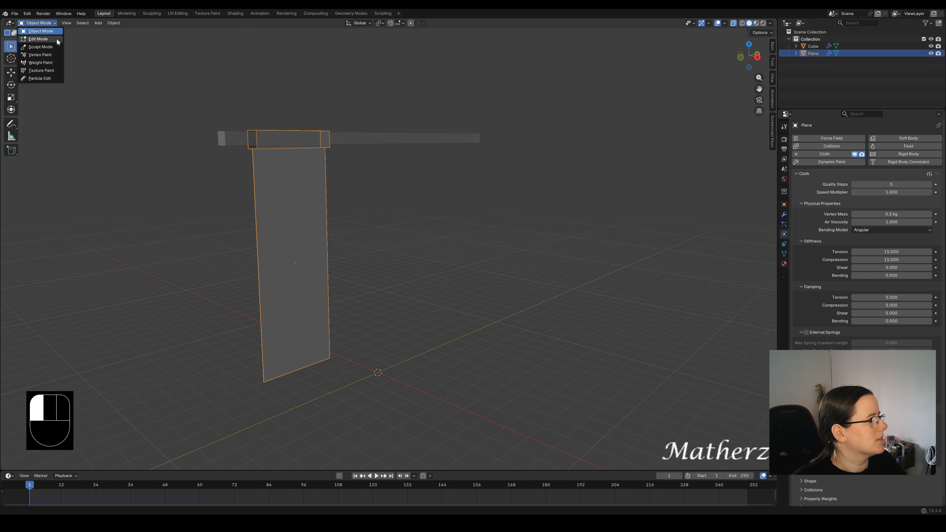
pyautogui.click(39, 39)
pyautogui.press('a')
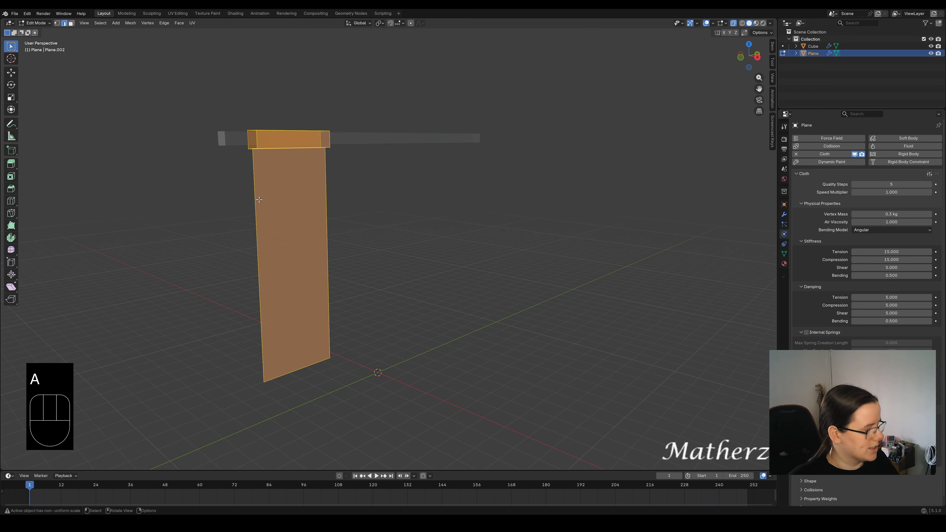
pyautogui.rightClick(298, 170)
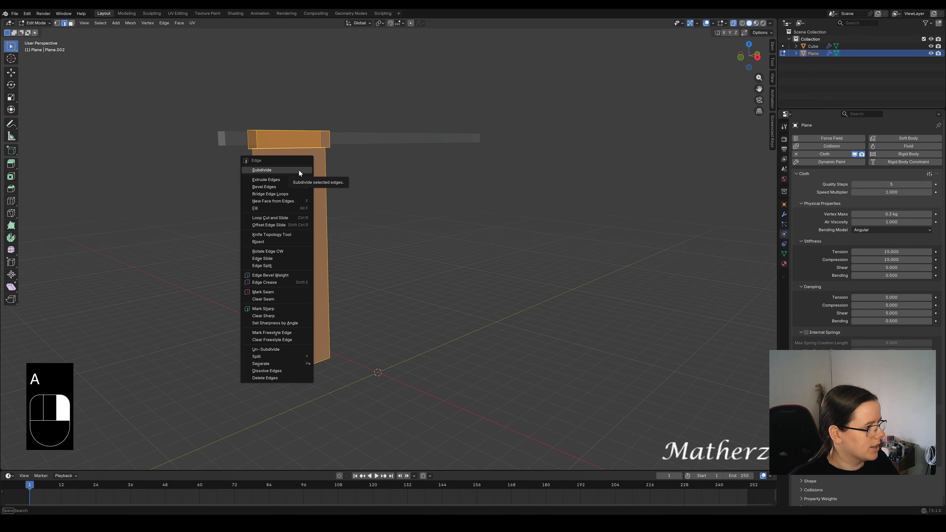
pyautogui.click(299, 170)
pyautogui.rightClick(299, 170)
pyautogui.click(298, 170)
pyautogui.rightClick(299, 170)
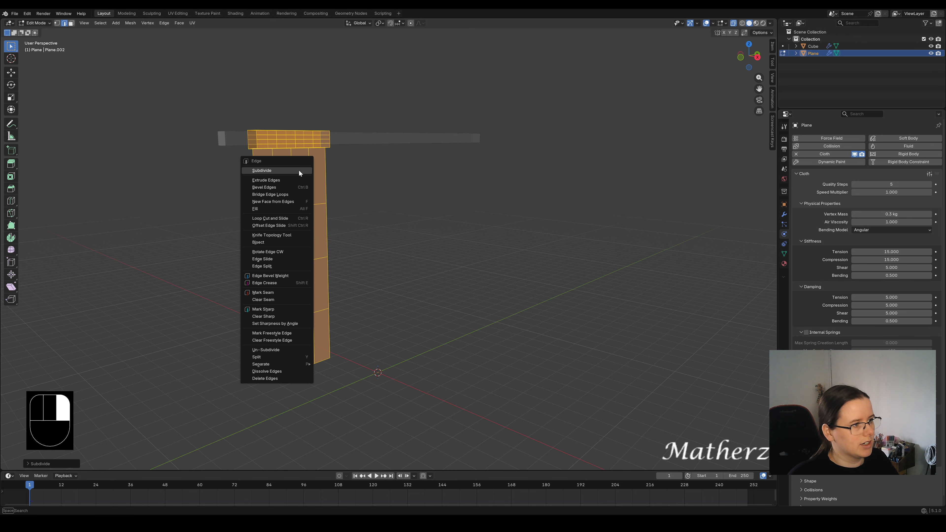
pyautogui.click(298, 170)
pyautogui.rightClick(298, 169)
pyautogui.click(298, 170)
pyautogui.rightClick(298, 170)
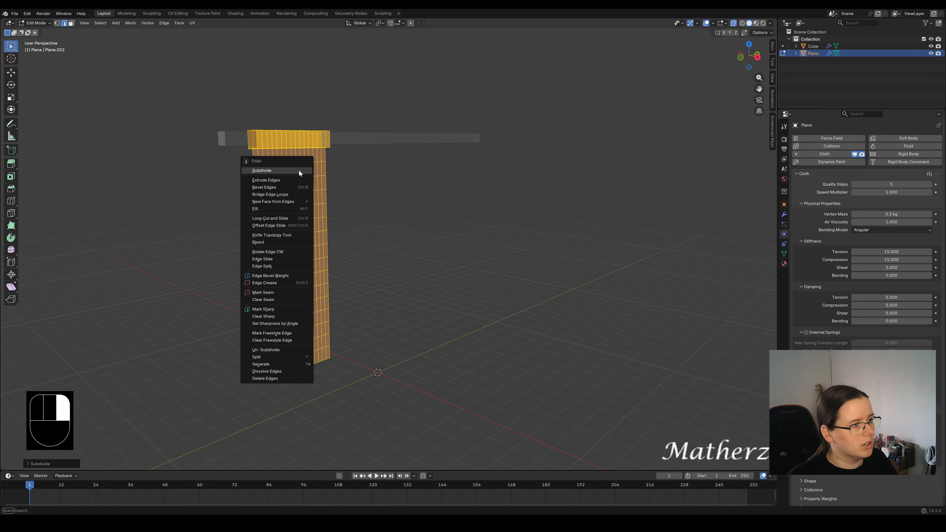
pyautogui.click(299, 170)
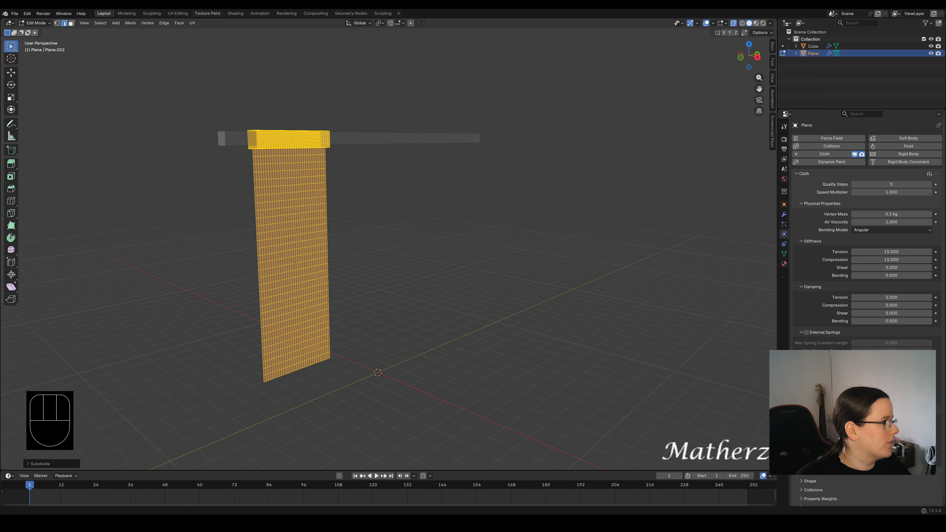
# - Return to Object Mode and play the cloth simulation of the subdivided banner
pyautogui.click(29, 22)
pyautogui.click(41, 31)
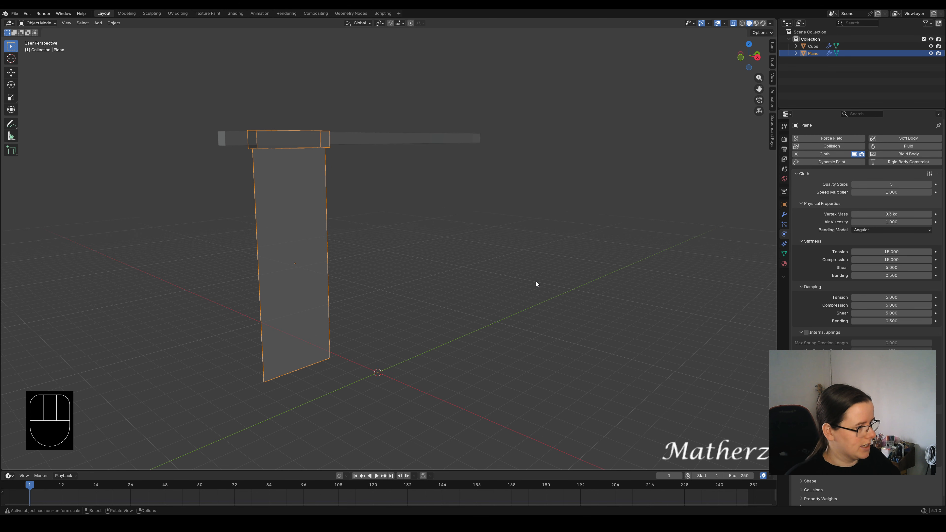
pyautogui.press('space')
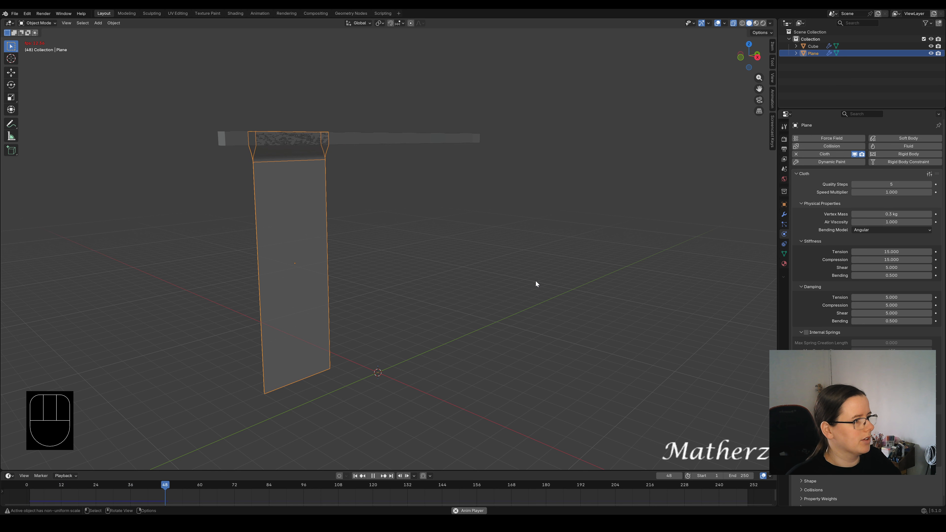
pyautogui.press('space')
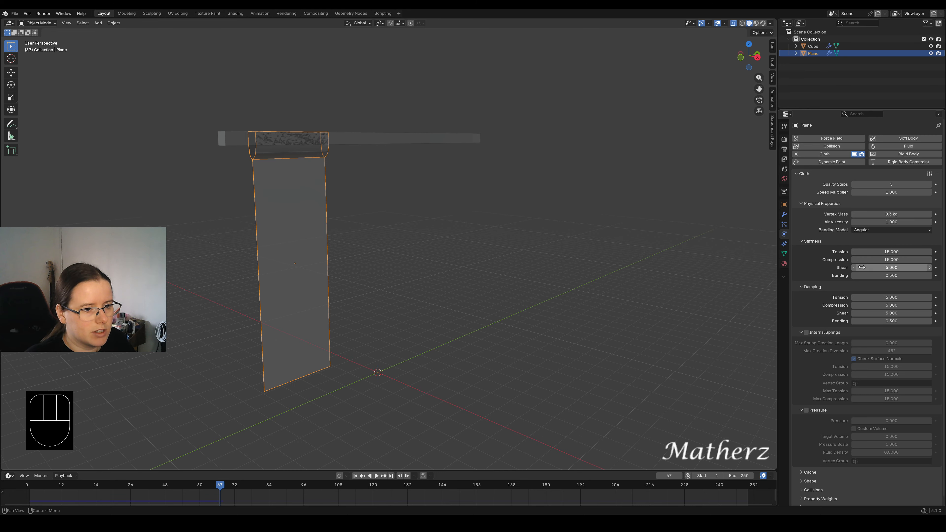
# - Set the banner's cloth tension stiffness to 14.8 and replay the simulation from frame 1
pyautogui.moveTo(883, 251); pyautogui.dragTo(883, 252)
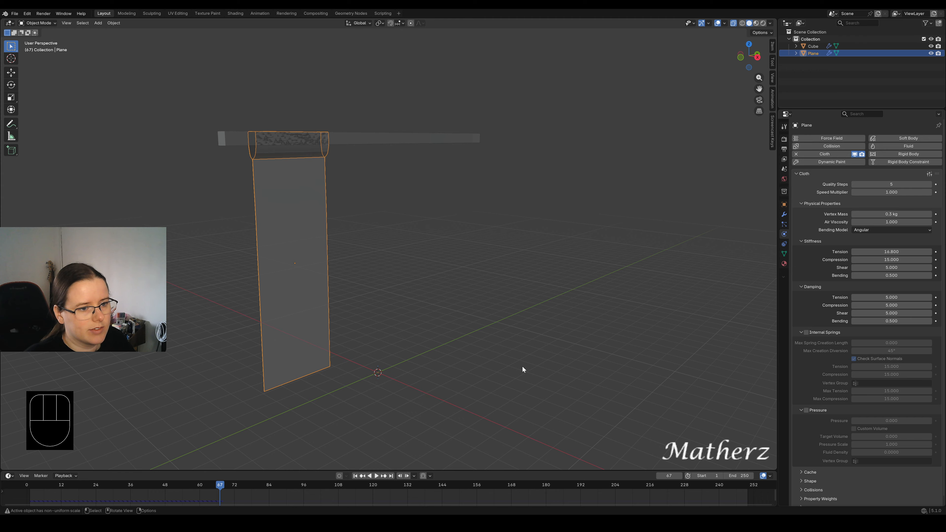
pyautogui.click(32, 489)
pyautogui.press('space')
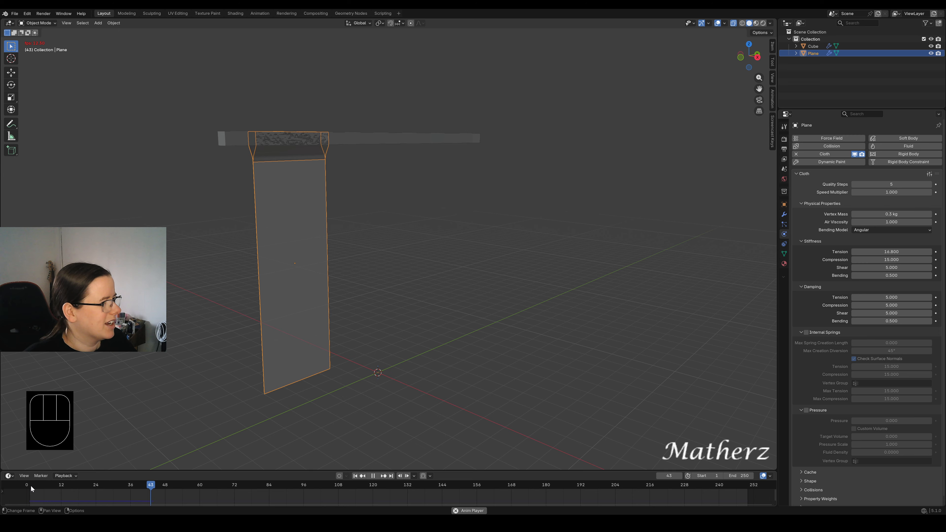
pyautogui.press('space')
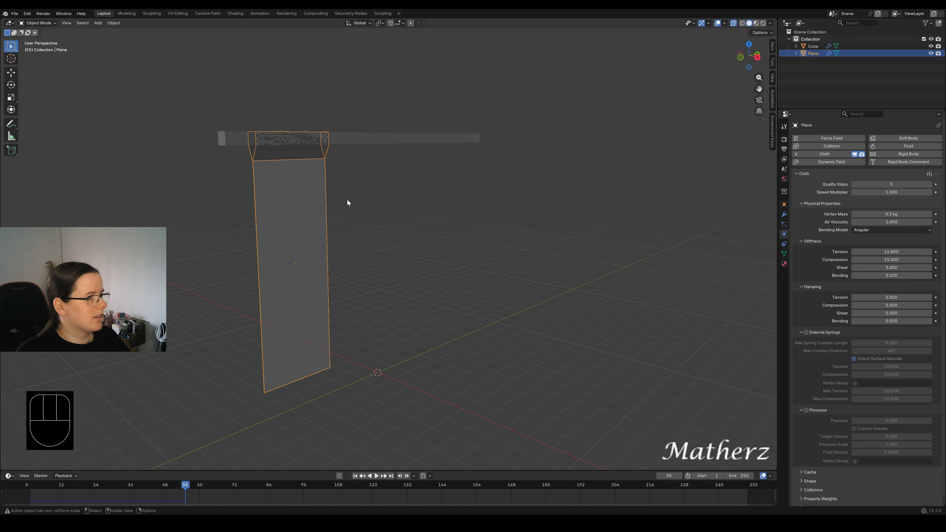
# - Return to frame 1 and duplicate the banner three times along the Y axis, side by side on the bar
pyautogui.moveTo(359, 72); pyautogui.dragTo(358, 165, button='middle')
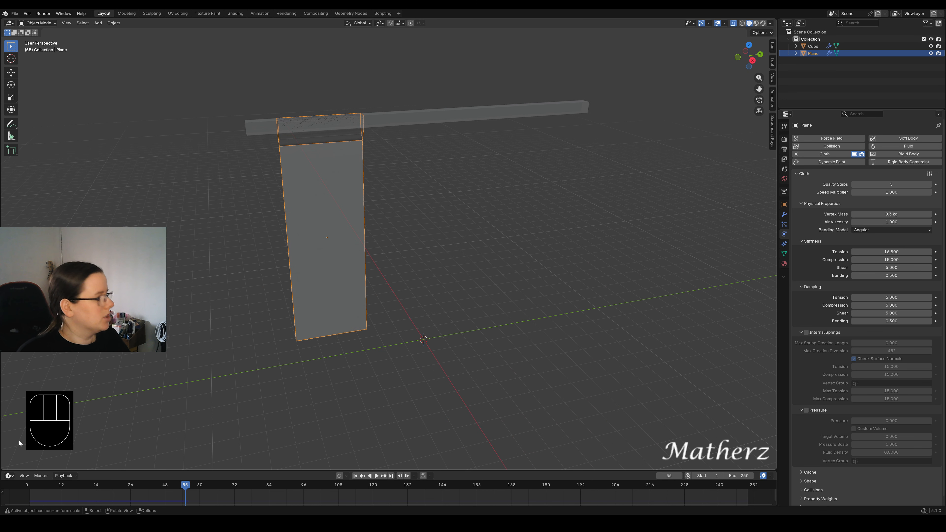
pyautogui.click(29, 483)
pyautogui.scroll(-1, 174, 362)
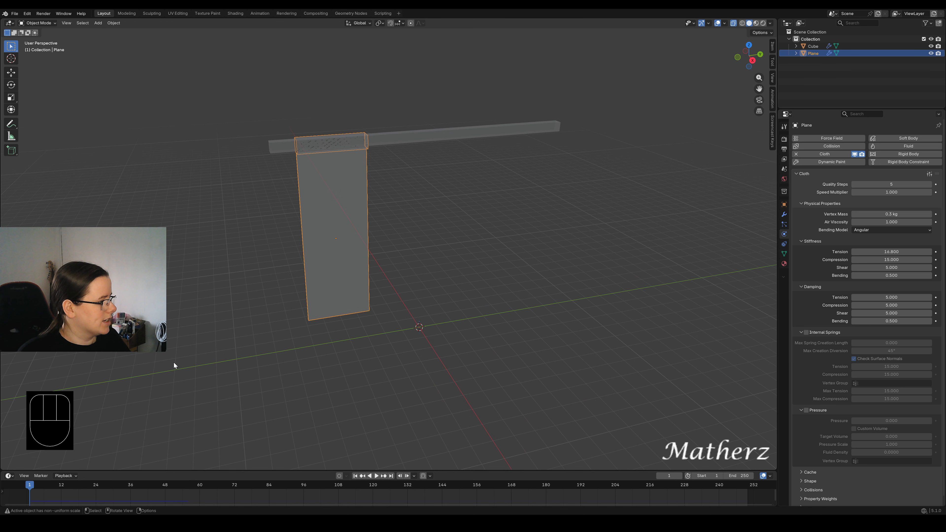
pyautogui.hotkey('shift', 'd')
pyautogui.middleClick(346, 173)
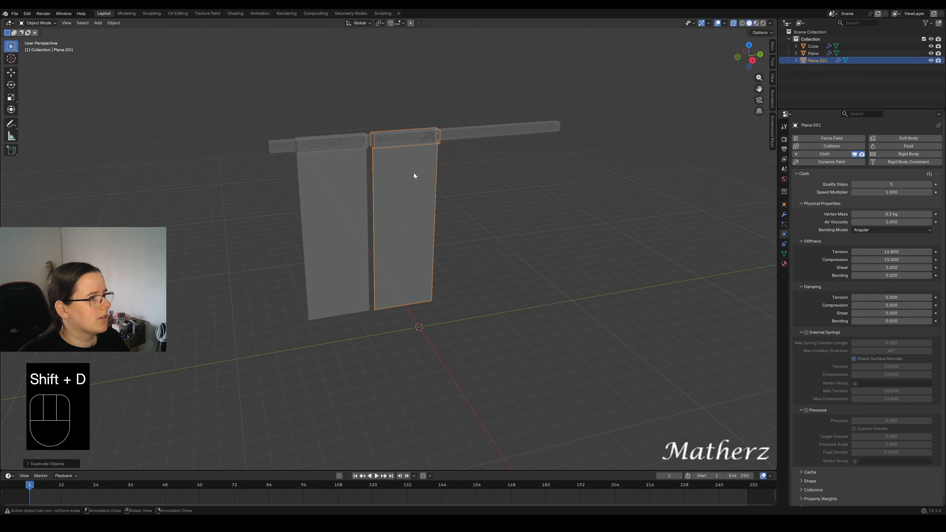
pyautogui.click(414, 176)
pyautogui.hotkey('shift', 'd')
pyautogui.click(479, 167)
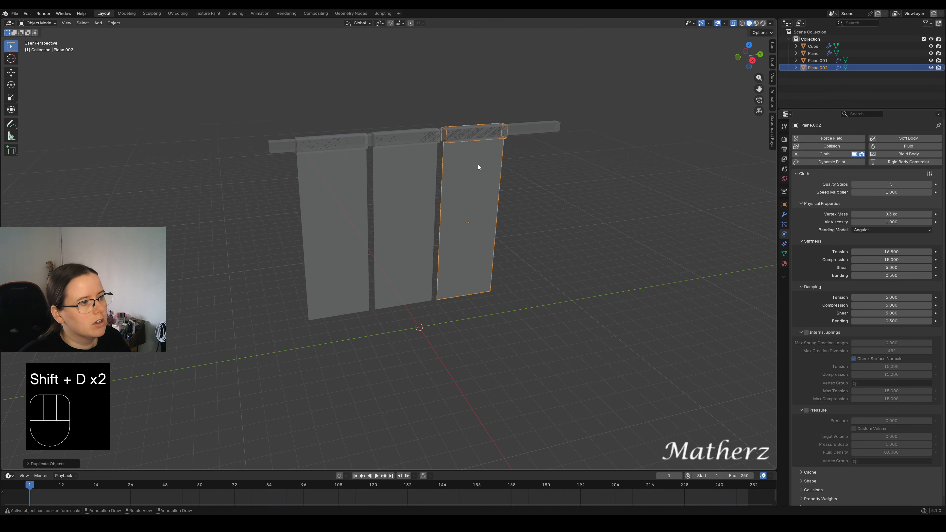
pyautogui.scroll(1, 479, 167)
pyautogui.hotkey('shift', 'd')
pyautogui.middleClick(516, 164)
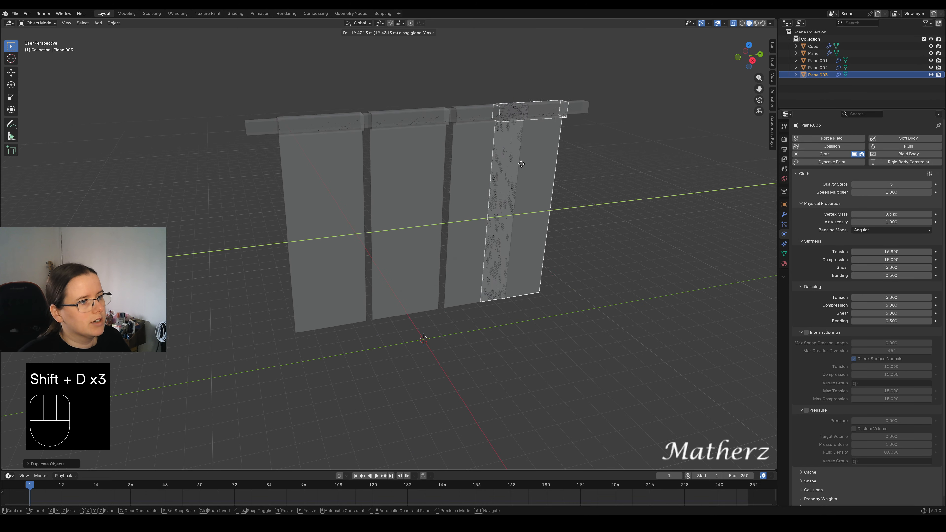
pyautogui.click(546, 155)
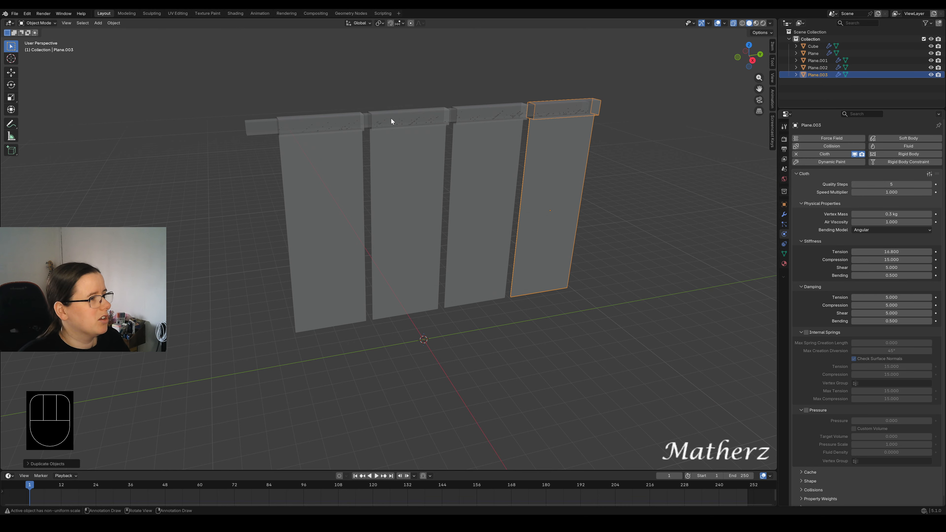
# - Shift the horizontal bar along the Y axis and lengthen it so it extends past the banners at both ends
pyautogui.click(367, 118)
pyautogui.keyDown('shift'); pyautogui.click(406, 128); pyautogui.keyUp('shift')
pyautogui.click(266, 128)
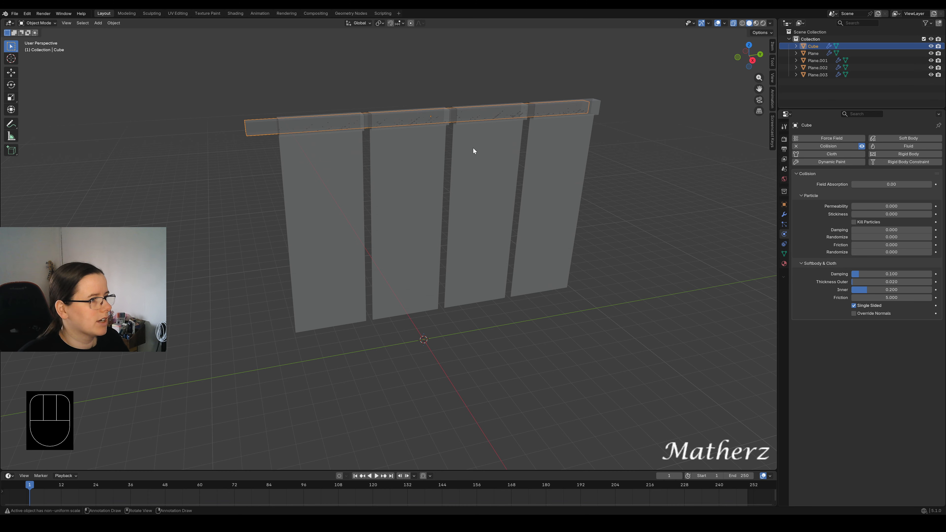
pyautogui.press('g')
pyautogui.moveTo(648, 163); pyautogui.dragTo(695, 140, button='middle')
pyautogui.click(663, 161)
pyautogui.press('s')
pyautogui.click(692, 143)
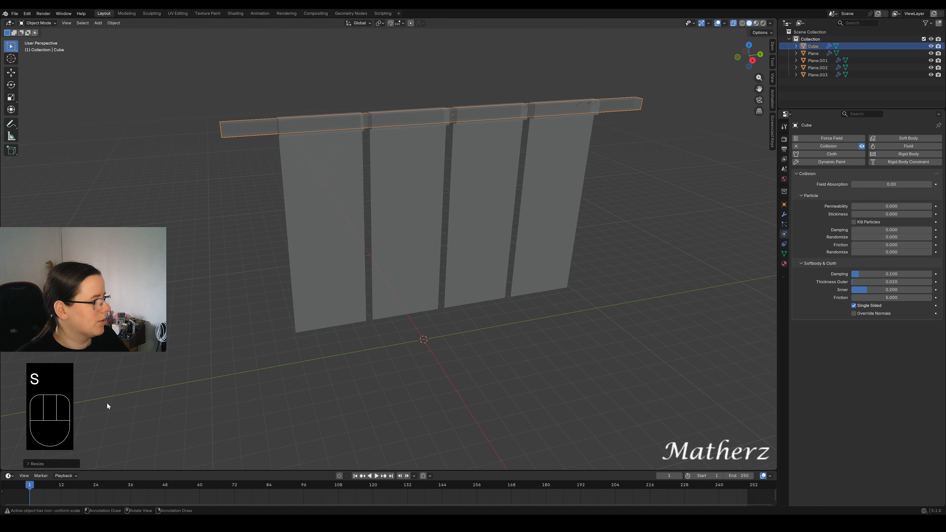
# - Play the cloth simulation with all four banners, stop it and go back to frame 1
pyautogui.moveTo(223, 257); pyautogui.dragTo(247, 231, button='middle')
pyautogui.press('space')
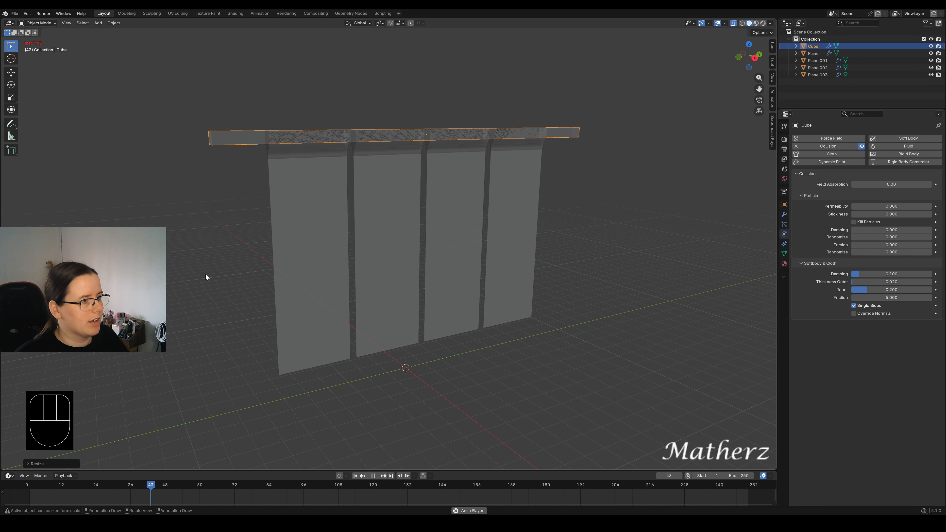
pyautogui.press('space')
pyautogui.moveTo(206, 276); pyautogui.dragTo(247, 305, button='middle')
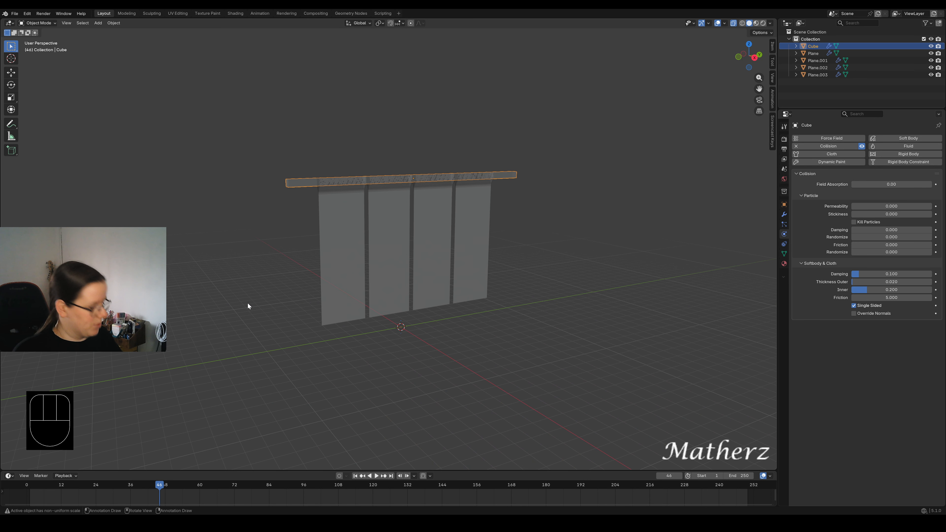
pyautogui.hotkey('ctrl', 'z')
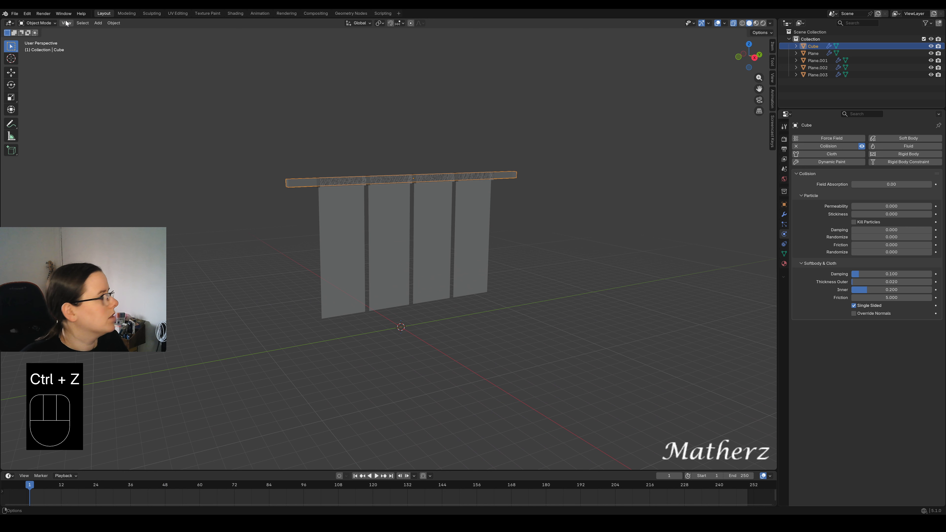
pyautogui.click(99, 27)
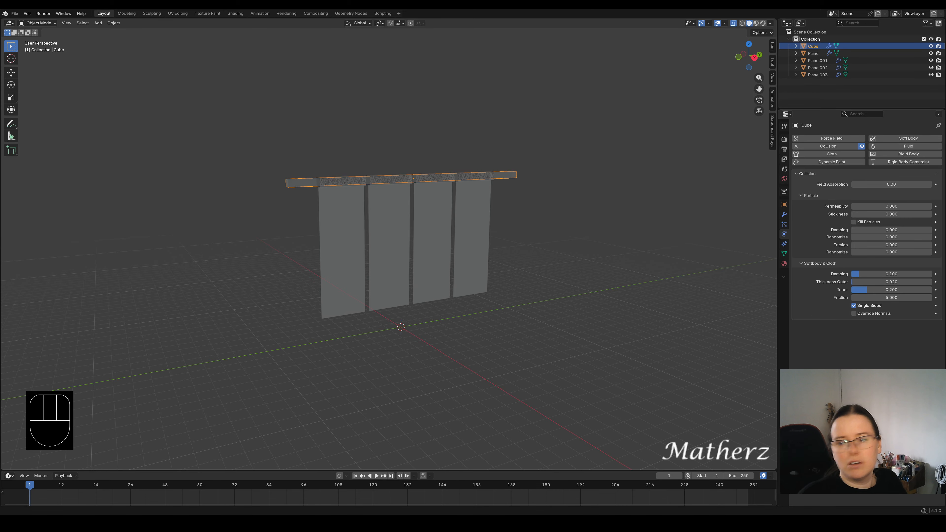
pyautogui.click(232, 14)
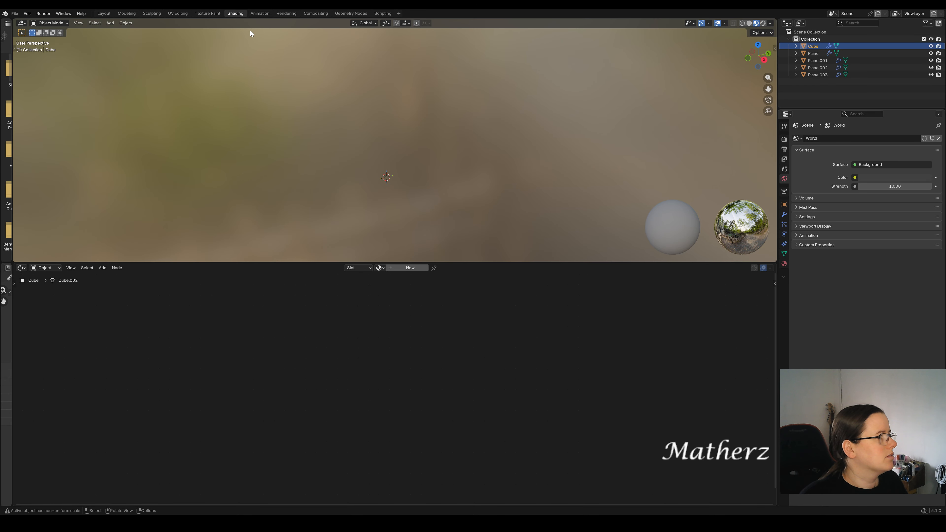
pyautogui.click(104, 14)
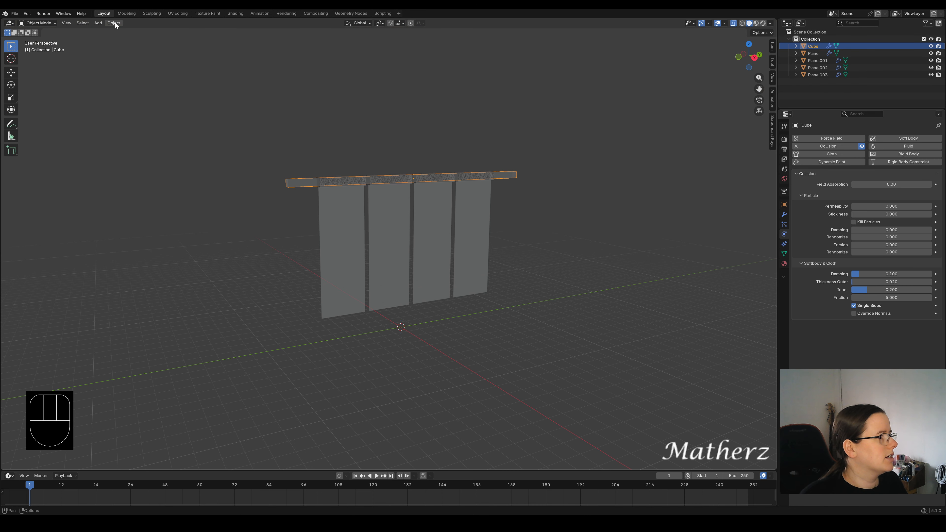
# - Add a wind force field, move it along X away from the banners and raise it along Z to banner height
pyautogui.click(98, 24)
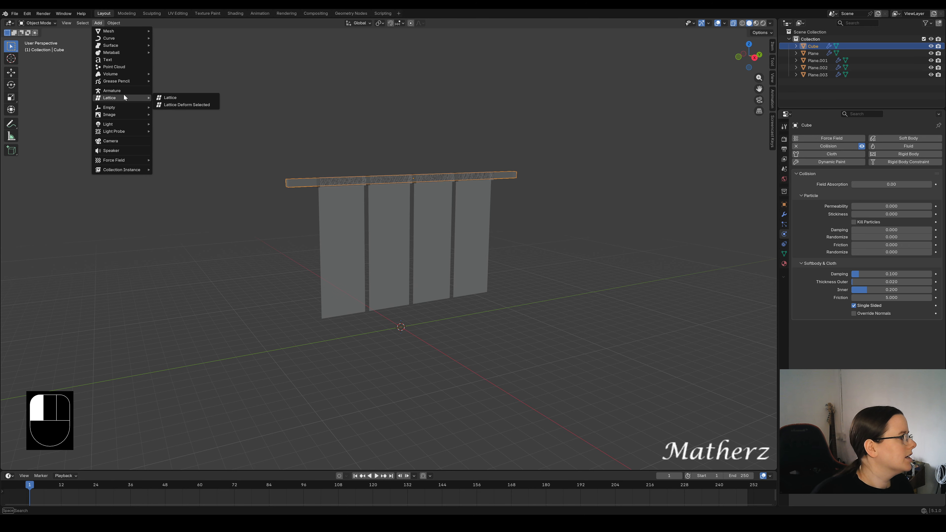
pyautogui.moveTo(113, 40)
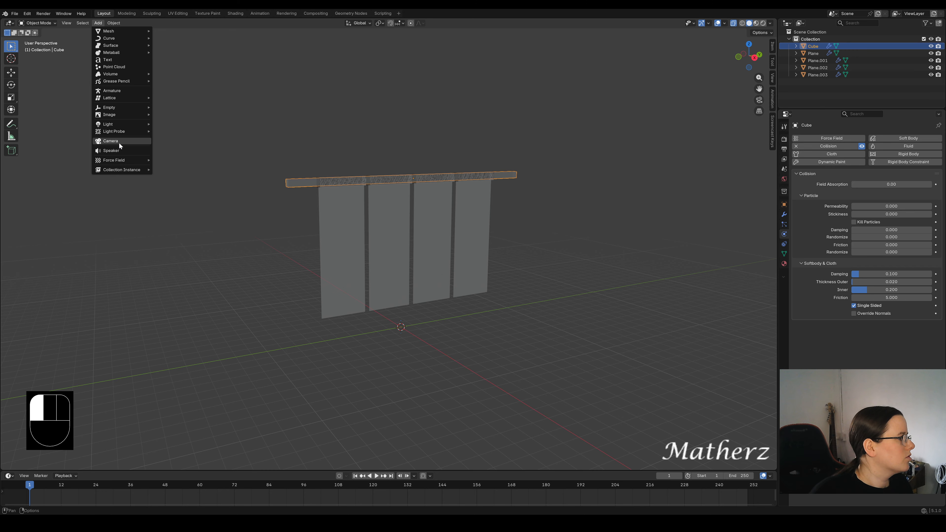
pyautogui.moveTo(127, 160)
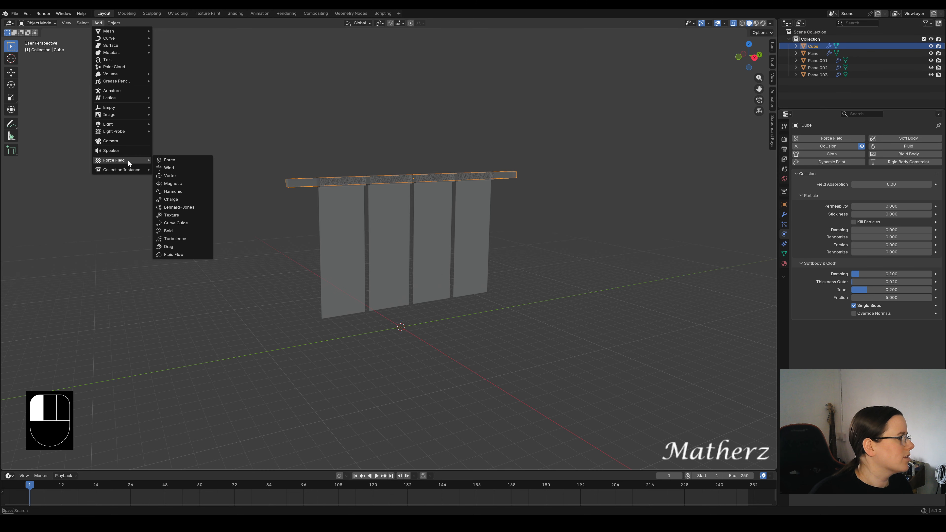
pyautogui.click(192, 167)
pyautogui.press('g')
pyautogui.press('x')
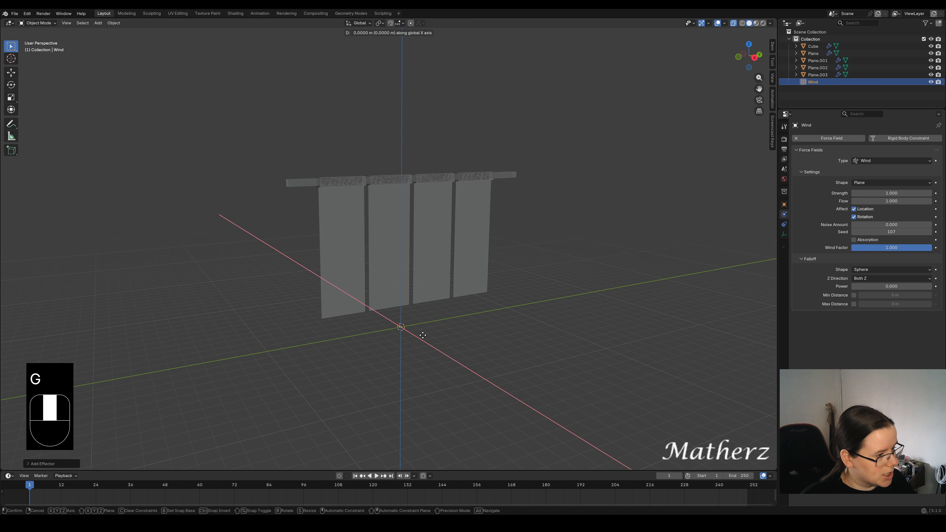
pyautogui.click(537, 382)
pyautogui.press('g')
pyautogui.middleClick(547, 341)
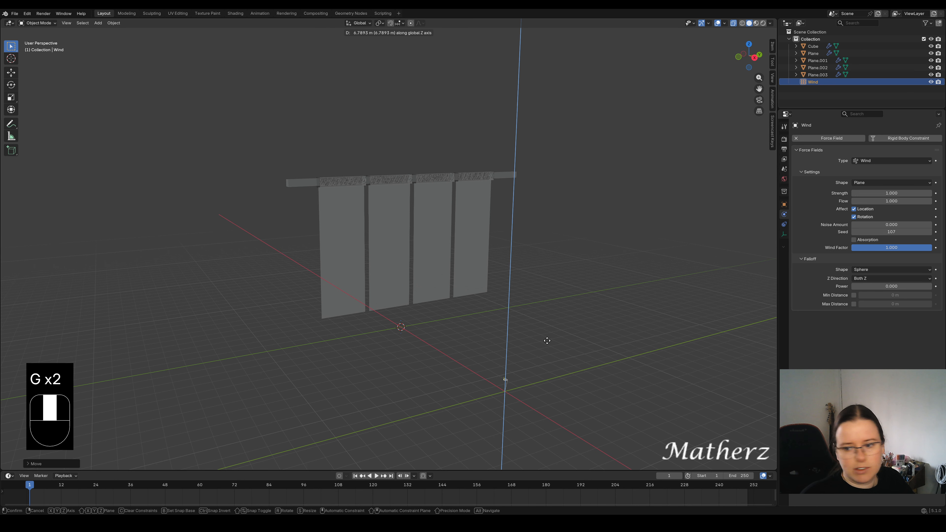
pyautogui.click(554, 240)
# - Enlarge the wind force field and rotate it about the Y axis so its arrow points at the banners
pyautogui.moveTo(322, 334); pyautogui.dragTo(358, 340, button='middle')
pyautogui.scroll(4, 591, 241)
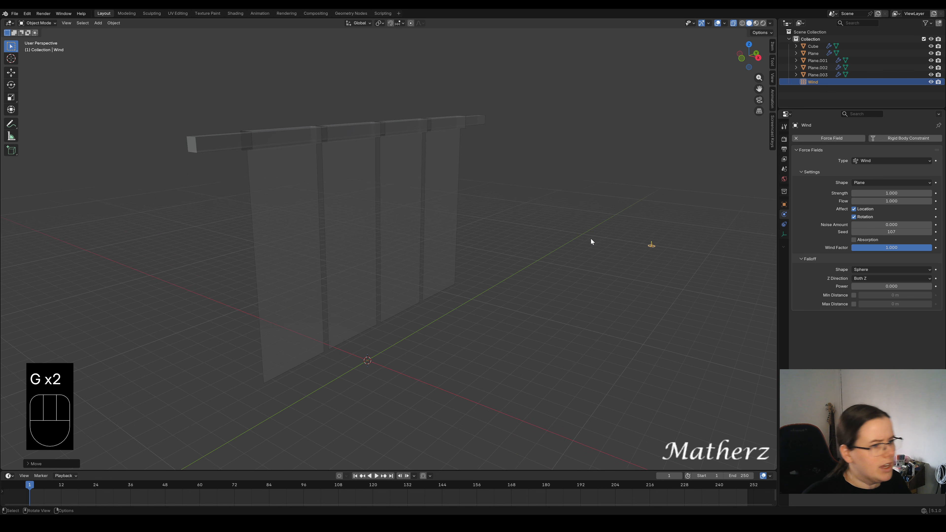
pyautogui.keyDown('shift'); pyautogui.moveTo(593, 265); pyautogui.dragTo(574, 264, button='middle'); pyautogui.keyUp('shift')
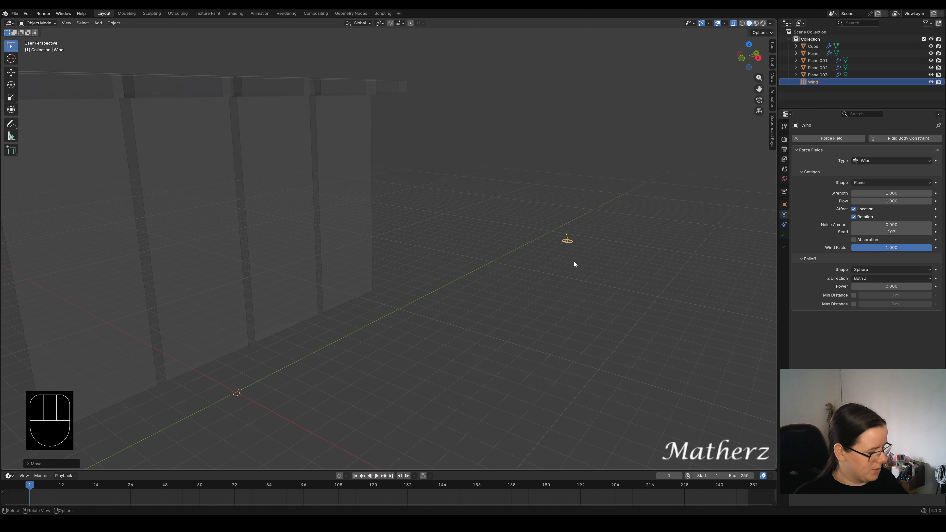
pyautogui.press('s')
pyautogui.click(731, 385)
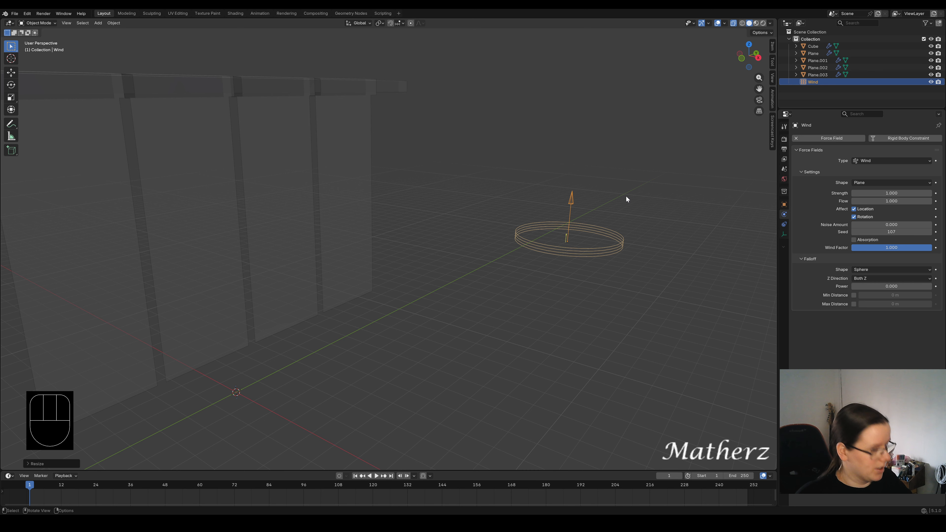
pyautogui.press('r')
pyautogui.press('y')
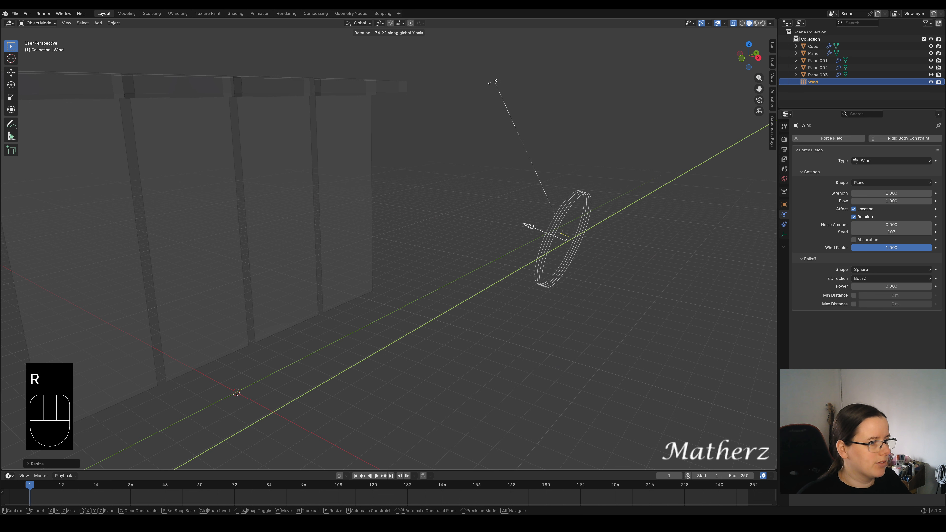
pyautogui.click(509, 175)
# - Add a plane at the origin and scale it up into a large floor beneath the banners, leaving it deselected
pyautogui.scroll(-5, 509, 175)
pyautogui.moveTo(373, 337); pyautogui.dragTo(449, 301, button='middle')
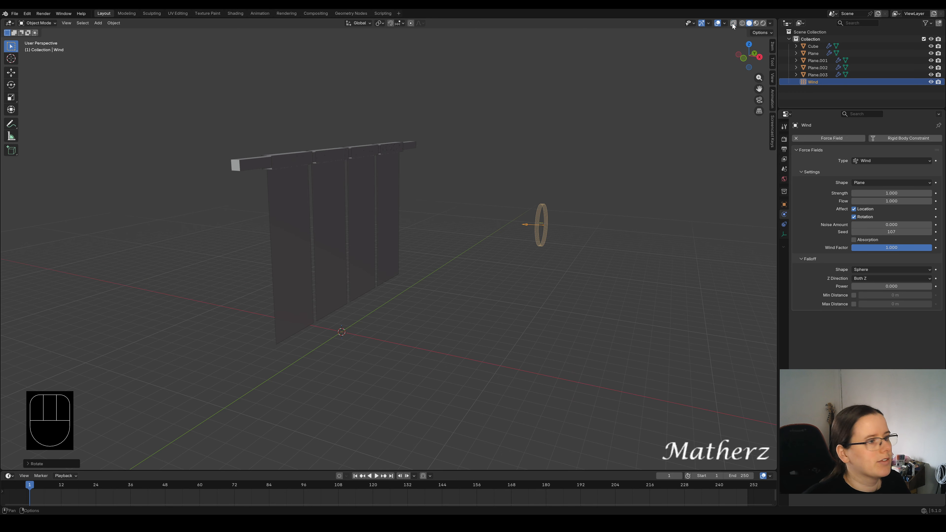
pyautogui.scroll(3, 418, 317)
pyautogui.scroll(-1, 418, 316)
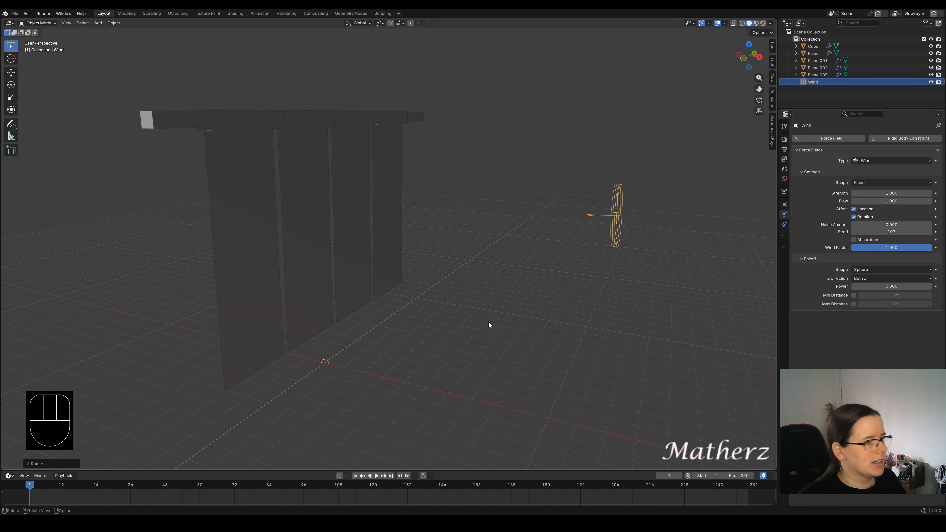
pyautogui.click(98, 24)
pyautogui.moveTo(120, 31)
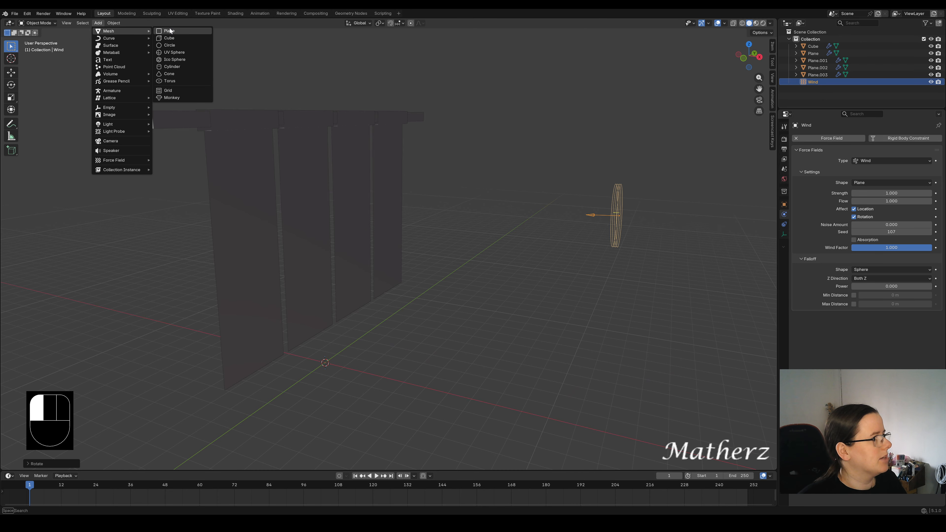
pyautogui.click(169, 31)
pyautogui.press('s')
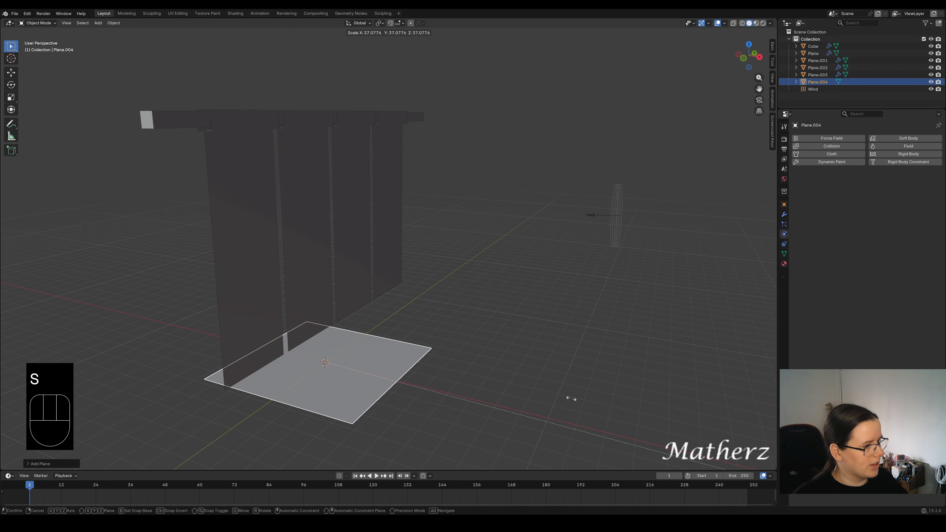
pyautogui.click(595, 427)
pyautogui.press('s')
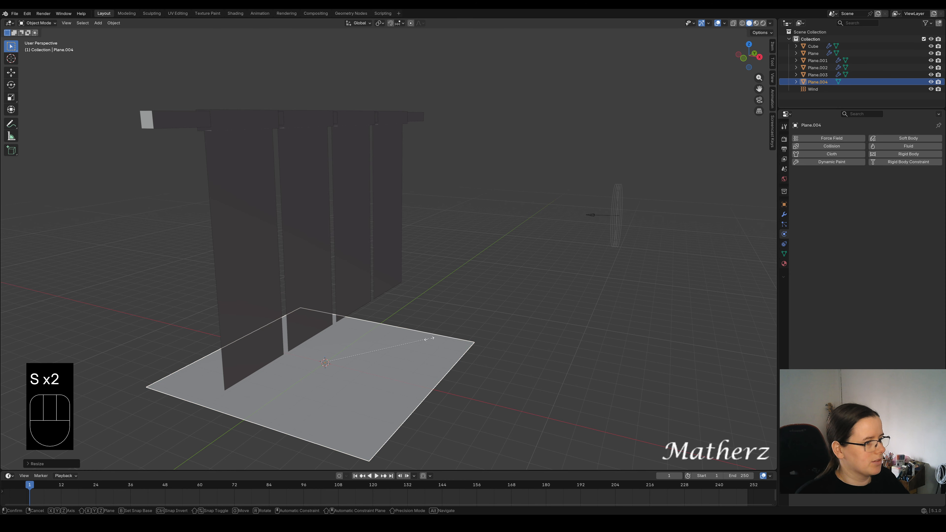
pyautogui.click(282, 463)
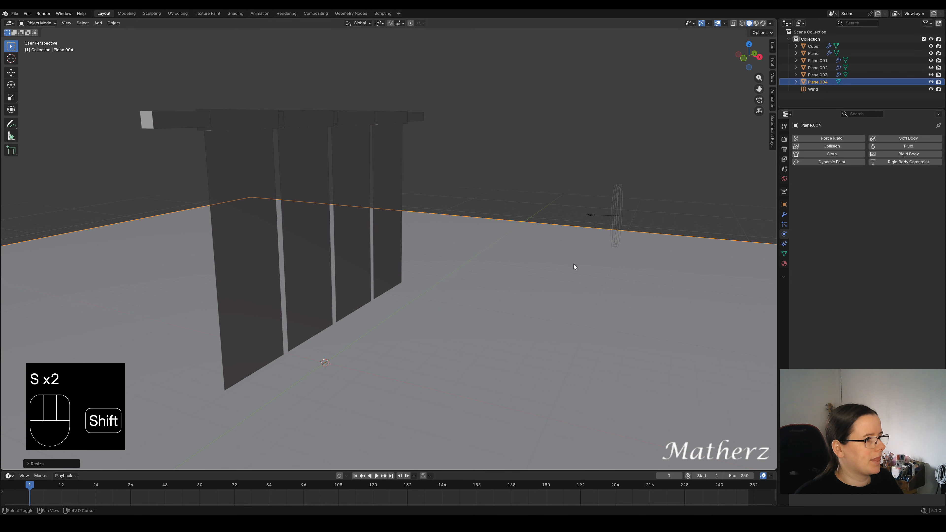
pyautogui.keyDown('shift'); pyautogui.moveTo(574, 266); pyautogui.dragTo(564, 247, button='middle'); pyautogui.keyUp('shift')
pyautogui.moveTo(502, 101); pyautogui.dragTo(767, 88)
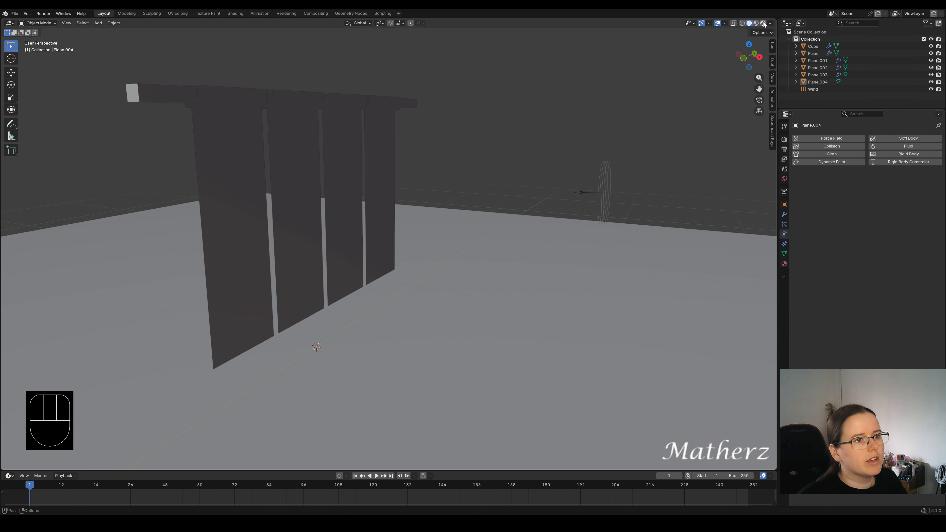
# - Select the wind force field, play the cloth simulation with its default strength, stop it and return to frame 1
pyautogui.click(606, 166)
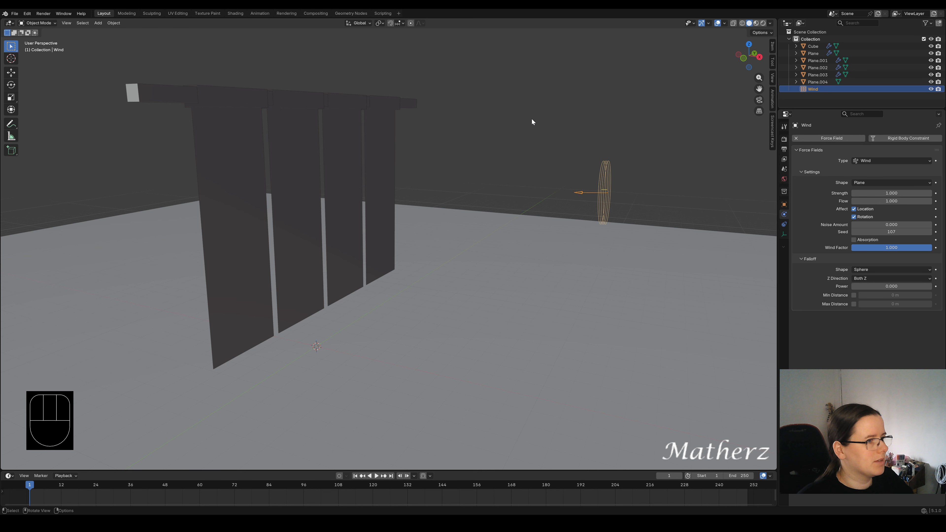
pyautogui.press('space')
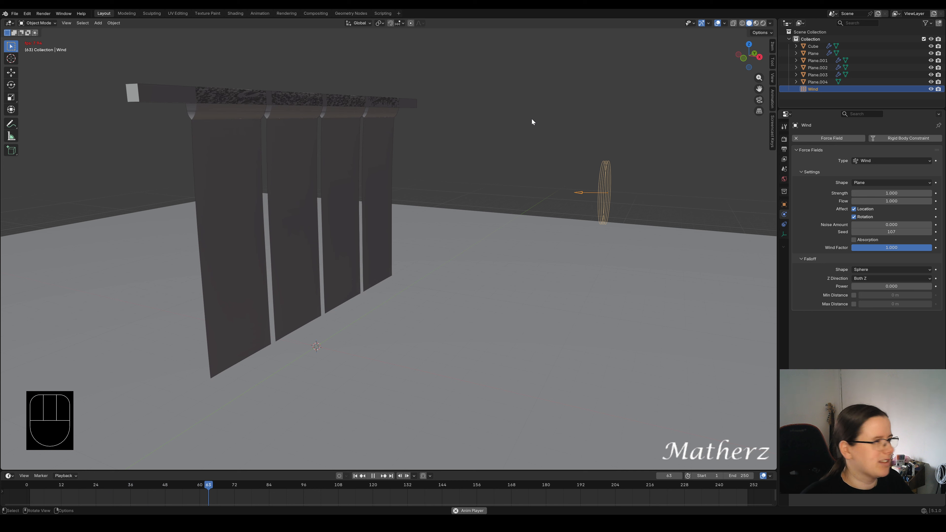
pyautogui.press('space')
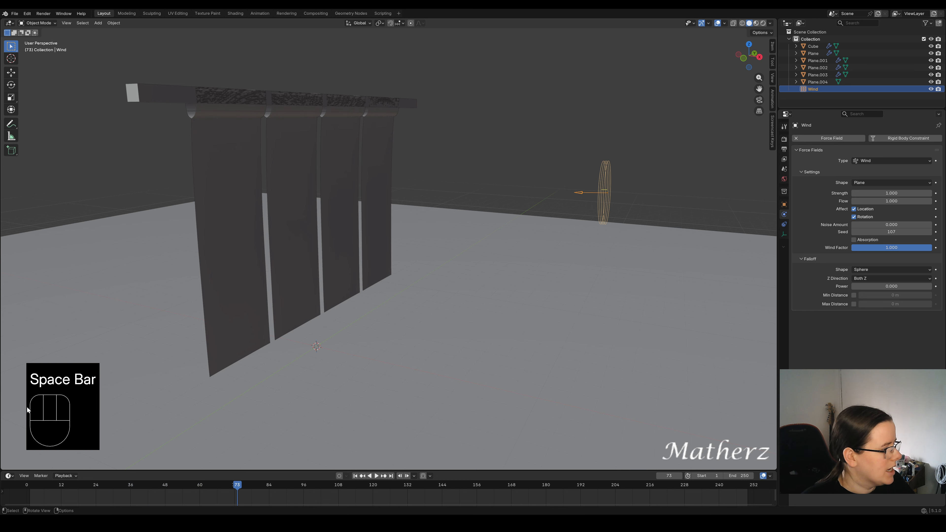
pyautogui.click(29, 484)
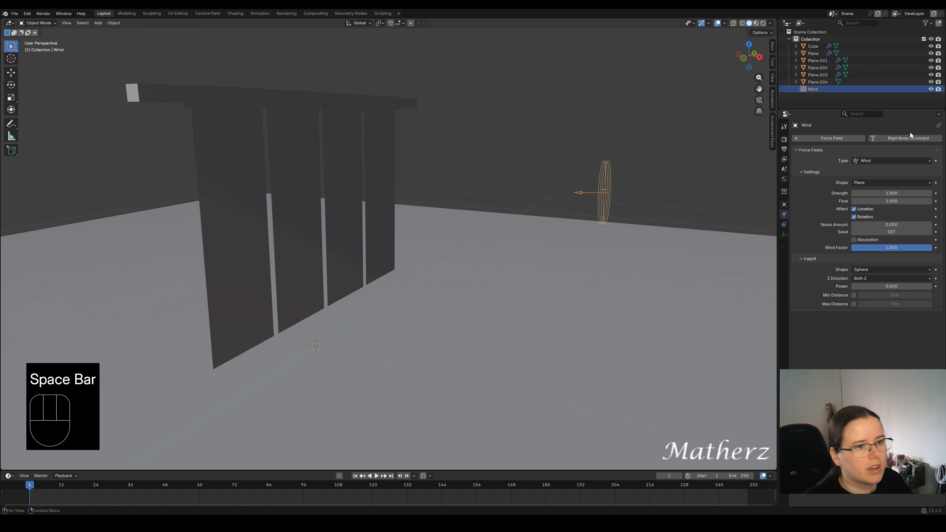
# - Set the wind's strength to about 90 and flow to 10, play the simulation while viewing the banners side-on, and return to frame 1
pyautogui.moveTo(891, 201); pyautogui.dragTo(940, 194)
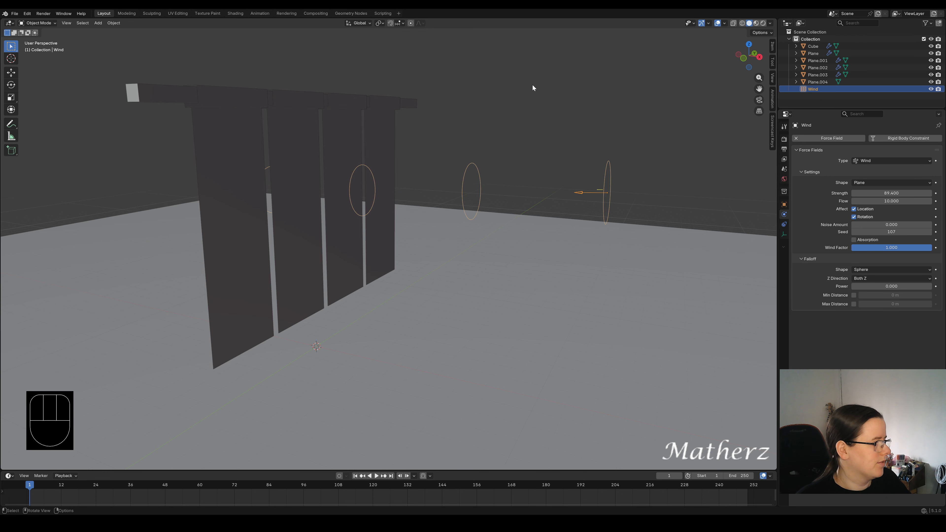
pyautogui.press('space')
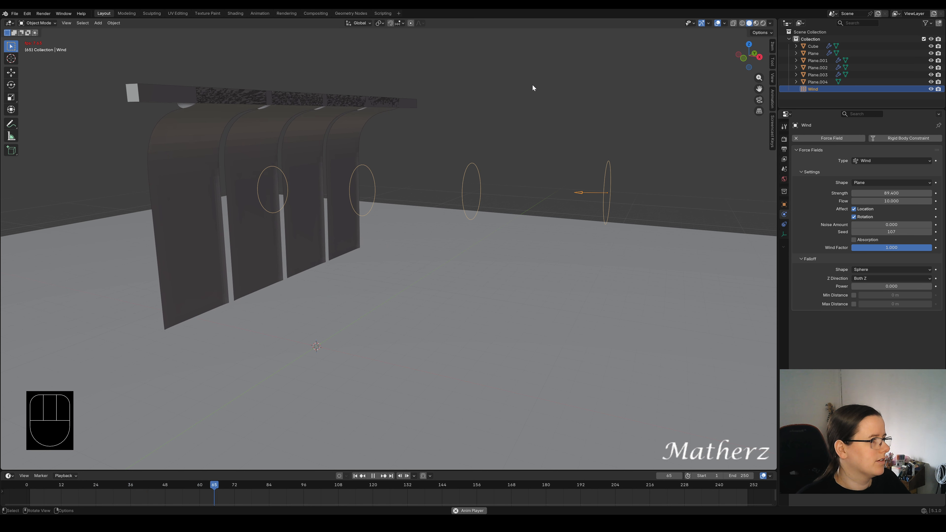
pyautogui.moveTo(376, 226); pyautogui.dragTo(407, 219, button='middle')
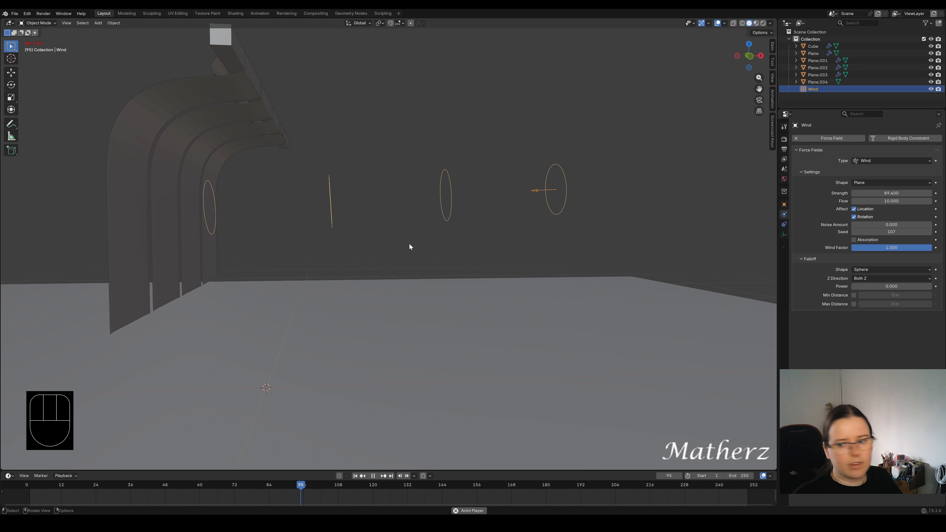
pyautogui.scroll(-3, 409, 244)
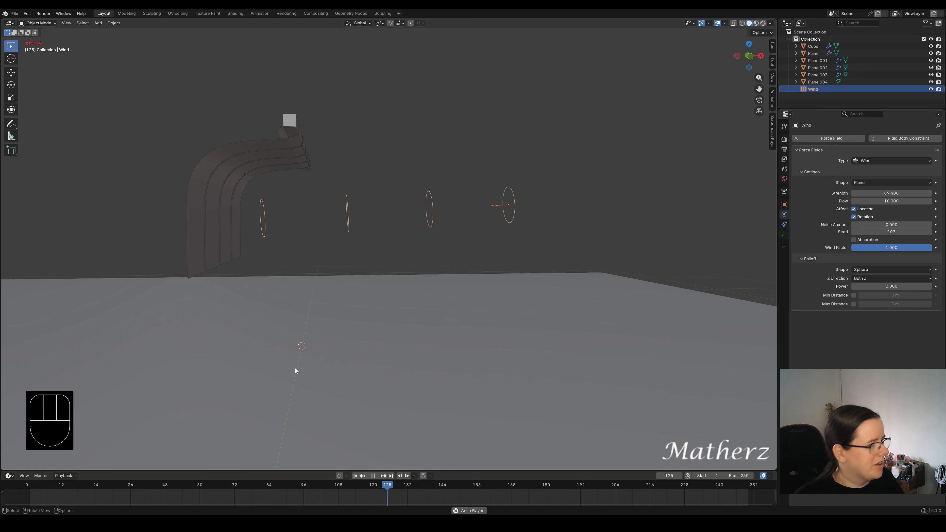
pyautogui.click(29, 485)
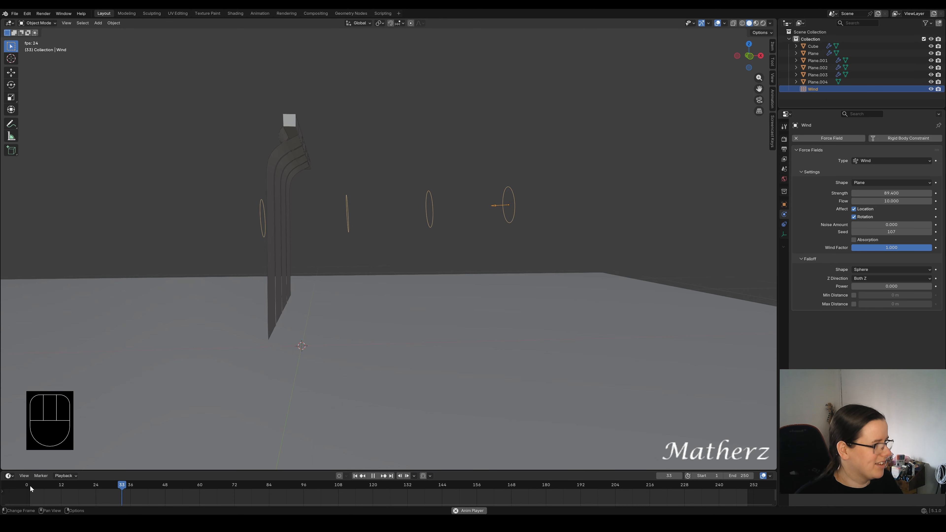
pyautogui.press('space')
pyautogui.click(30, 485)
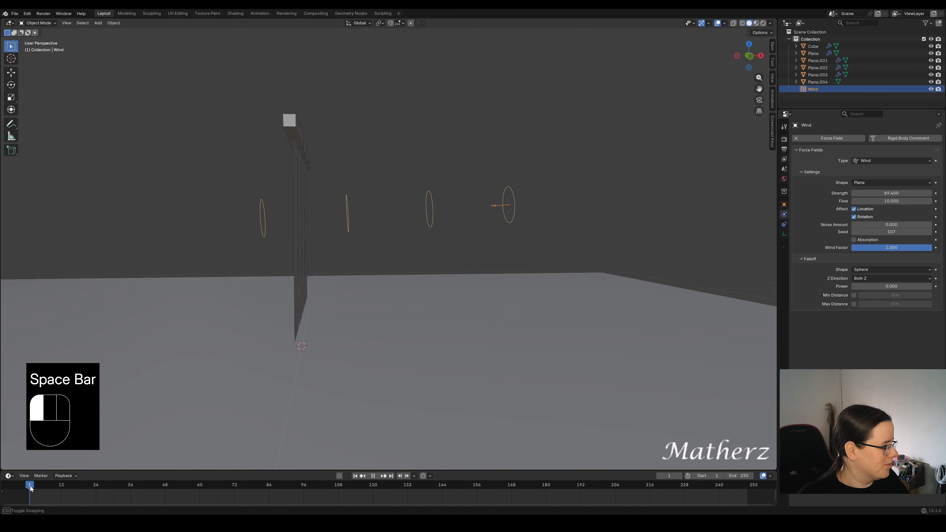
# - Set the wind's falloff power to 5.1 and briefly play the simulation
pyautogui.moveTo(640, 112); pyautogui.dragTo(592, 157, button='middle')
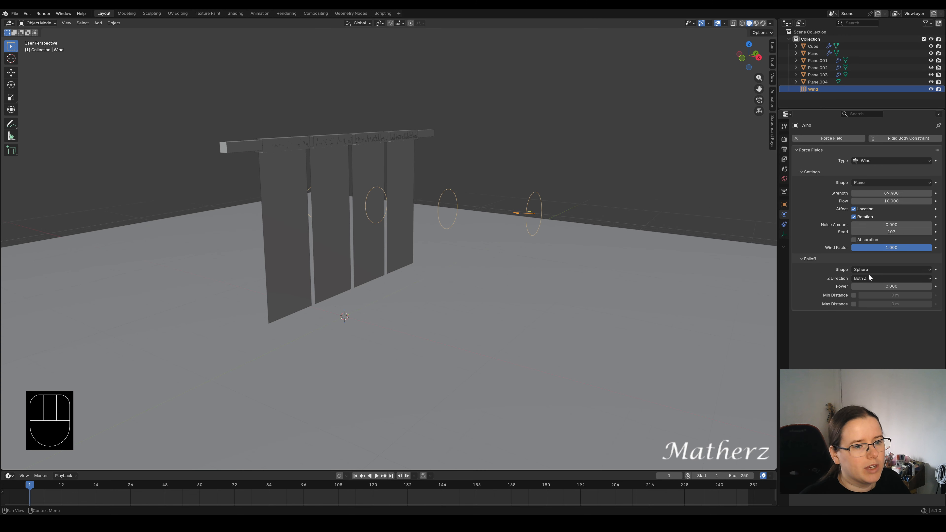
pyautogui.moveTo(869, 287); pyautogui.dragTo(894, 287)
pyautogui.press('space')
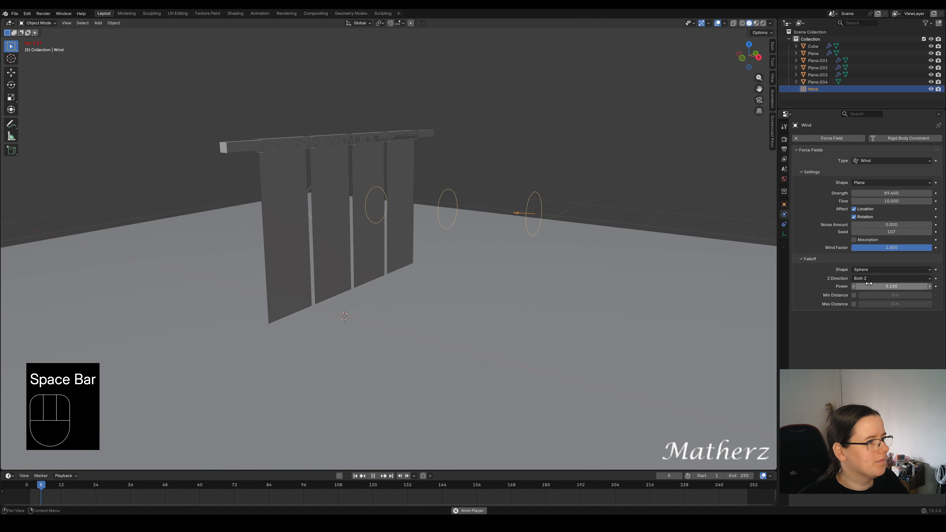
pyautogui.press('space')
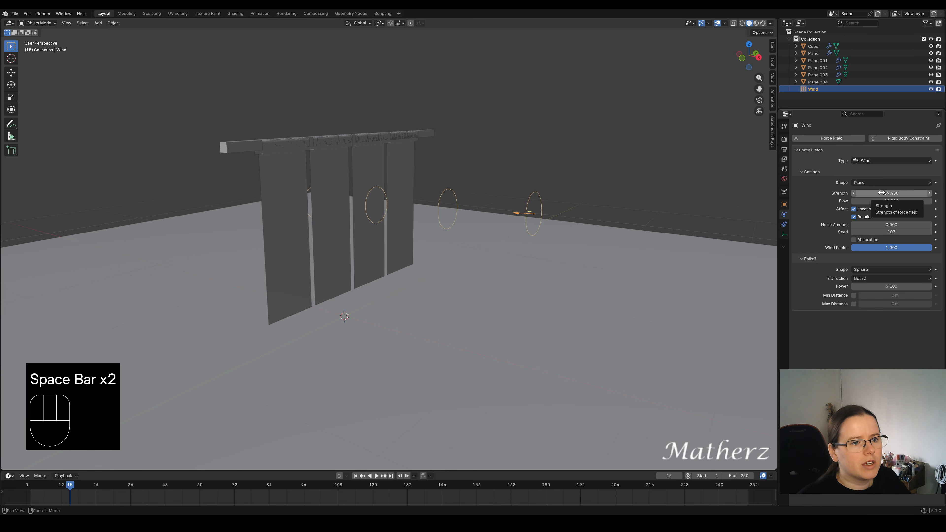
# - Set the wind's strength to 141.5, replay the simulation from frame 1 and stop it
pyautogui.moveTo(878, 194); pyautogui.dragTo(894, 193)
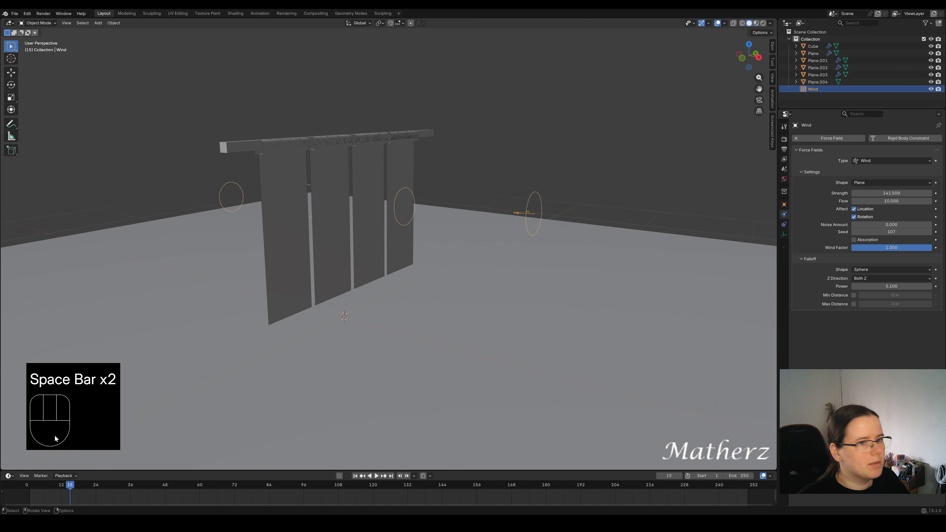
pyautogui.click(32, 488)
pyautogui.press('space')
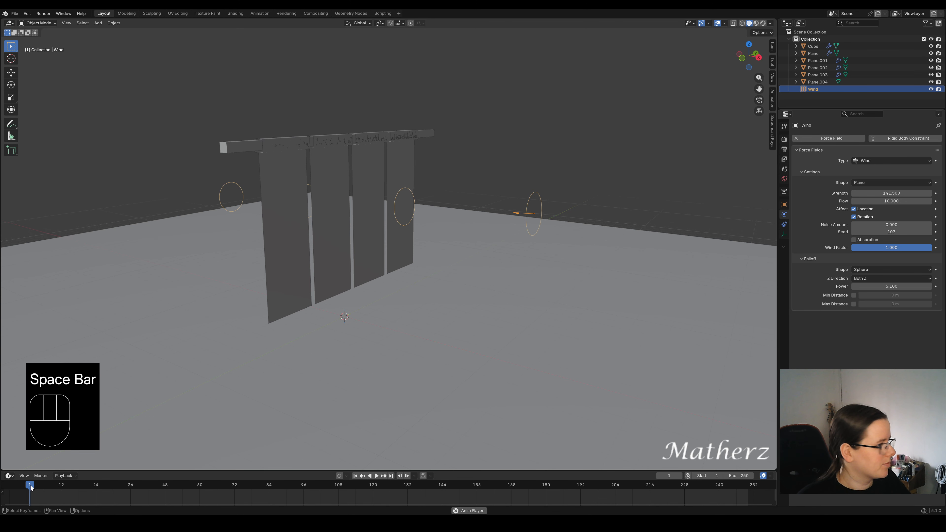
pyautogui.moveTo(499, 125)
pyautogui.mouseDown(button='middle')
pyautogui.moveTo(528, 125)
pyautogui.moveTo(503, 129)
pyautogui.mouseUp(button='middle')
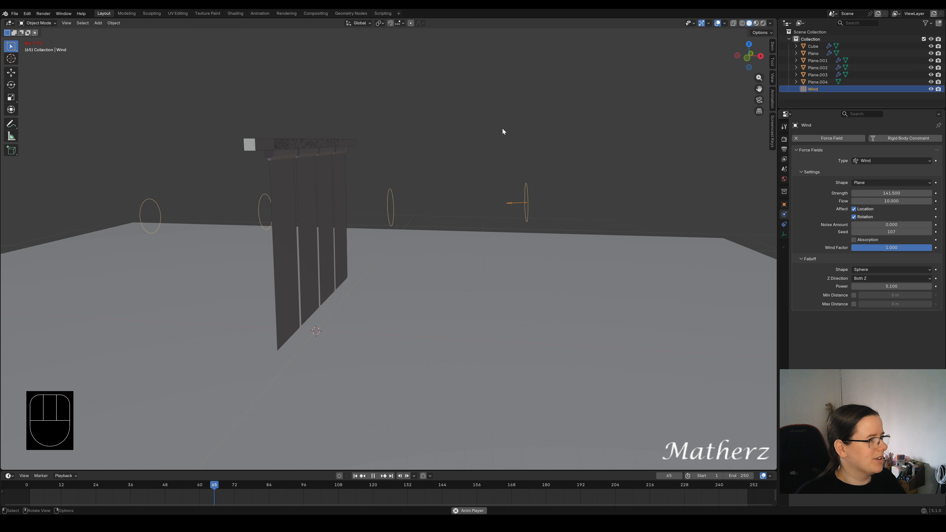
pyautogui.press('space')
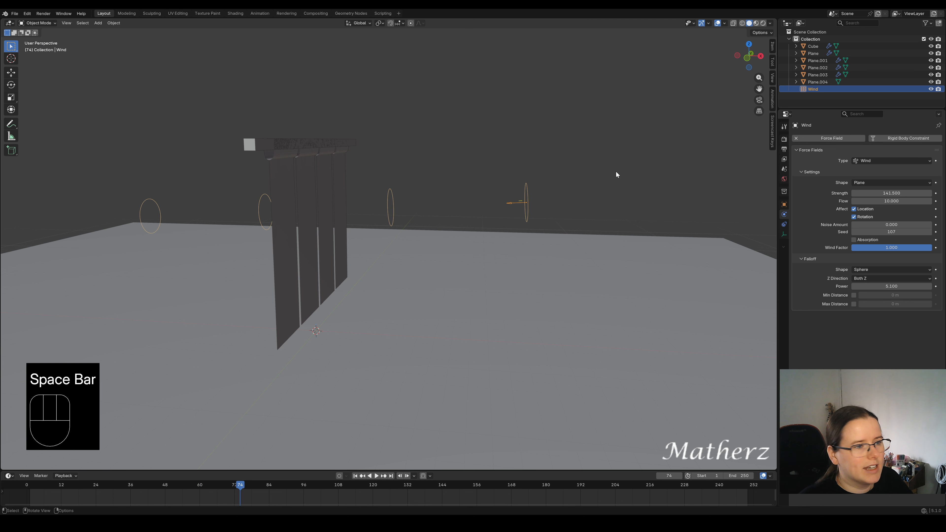
# - Delete the wind force field and add a Vortex force field
pyautogui.press('Delete')
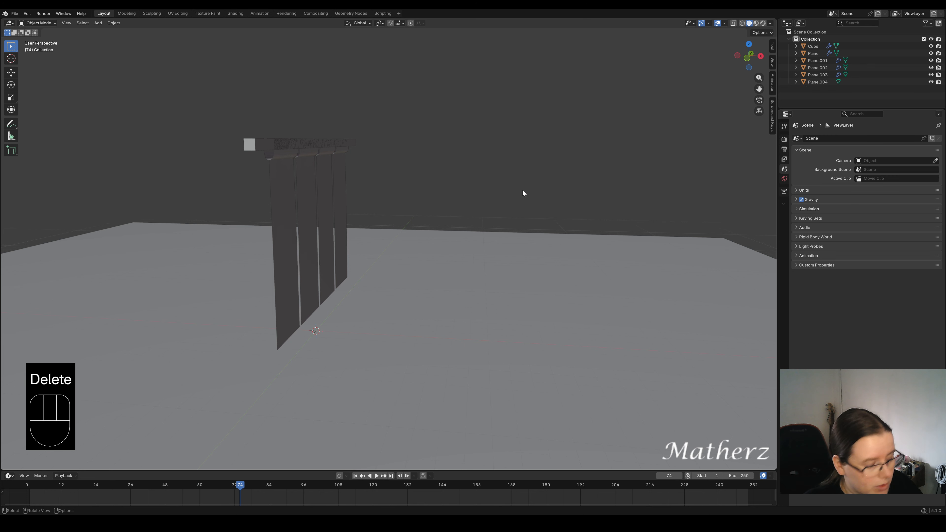
pyautogui.click(98, 23)
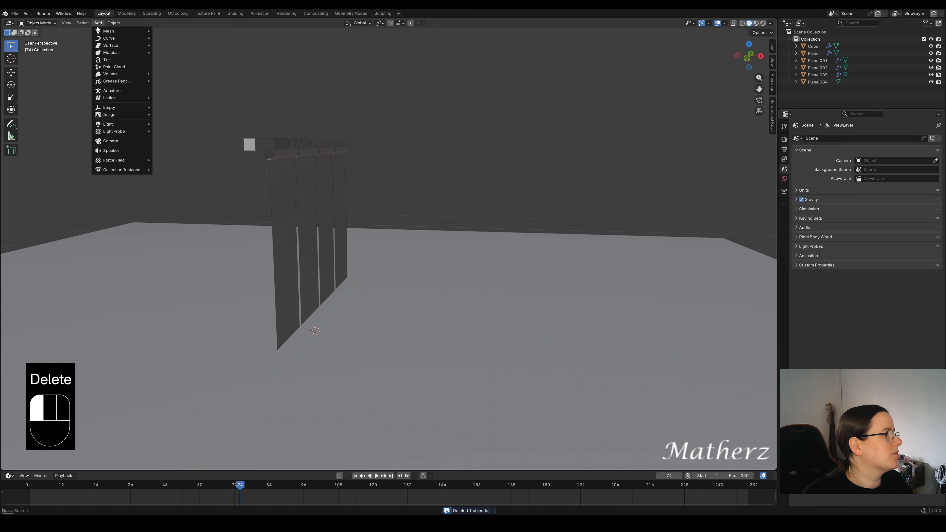
pyautogui.moveTo(115, 162)
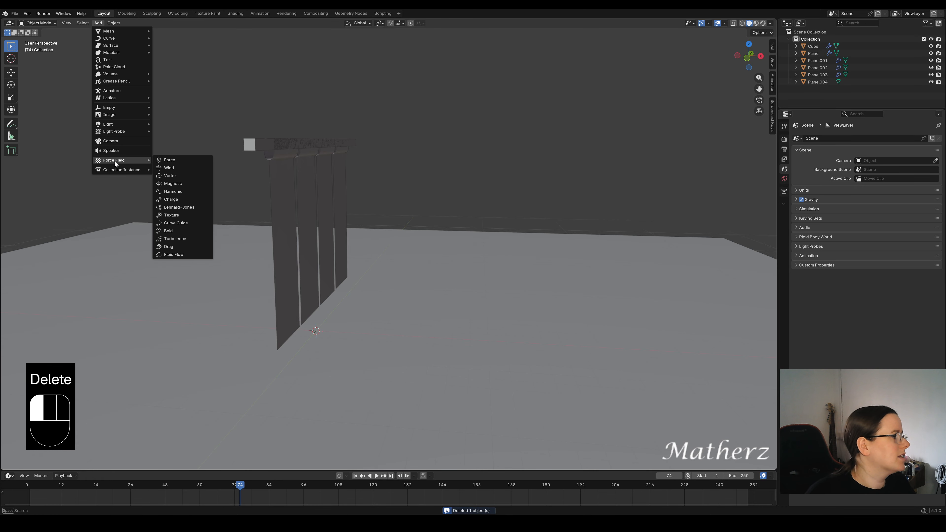
pyautogui.click(198, 175)
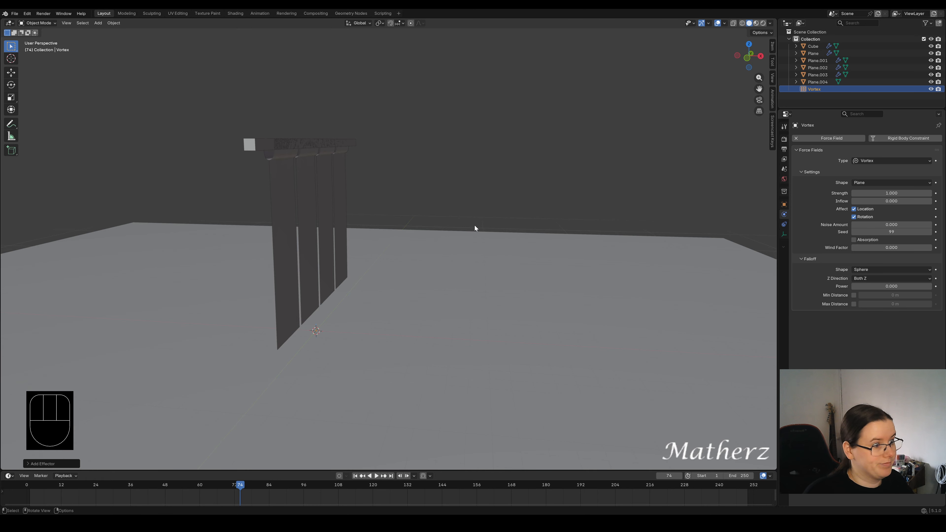
# - Move the vortex up above the floor beside the banners and scale it up
pyautogui.press('g')
pyautogui.moveTo(366, 322); pyautogui.dragTo(436, 250, button='middle')
pyautogui.click(357, 231)
pyautogui.press('g')
pyautogui.press('s')
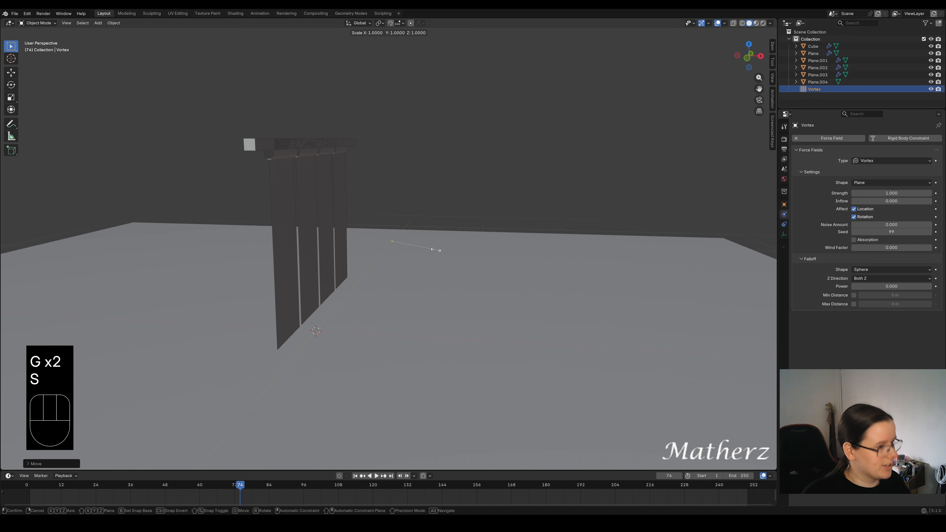
pyautogui.click(436, 244)
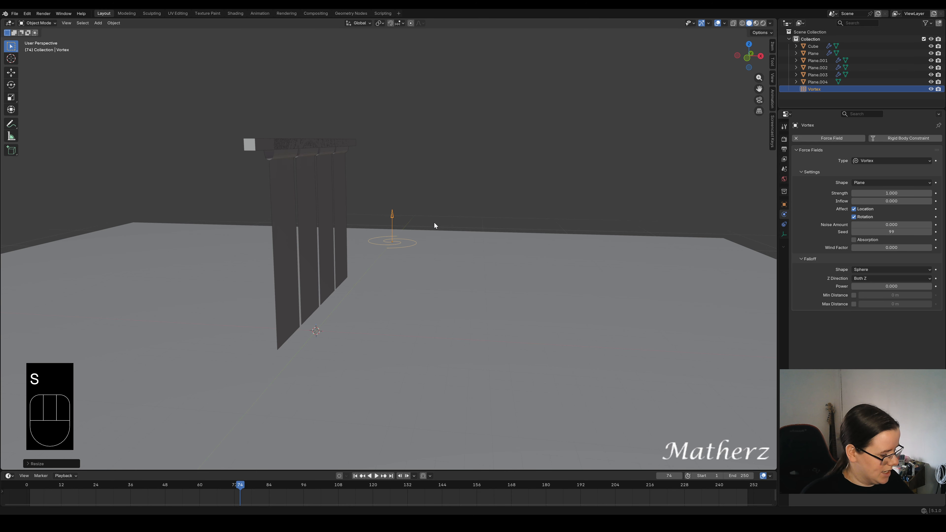
# - Try turning the vortex about the Y axis to face the banners, play the simulation, then undo the rotation and return to frame 1
pyautogui.press('r')
pyautogui.moveTo(433, 223); pyautogui.dragTo(451, 201, button='middle')
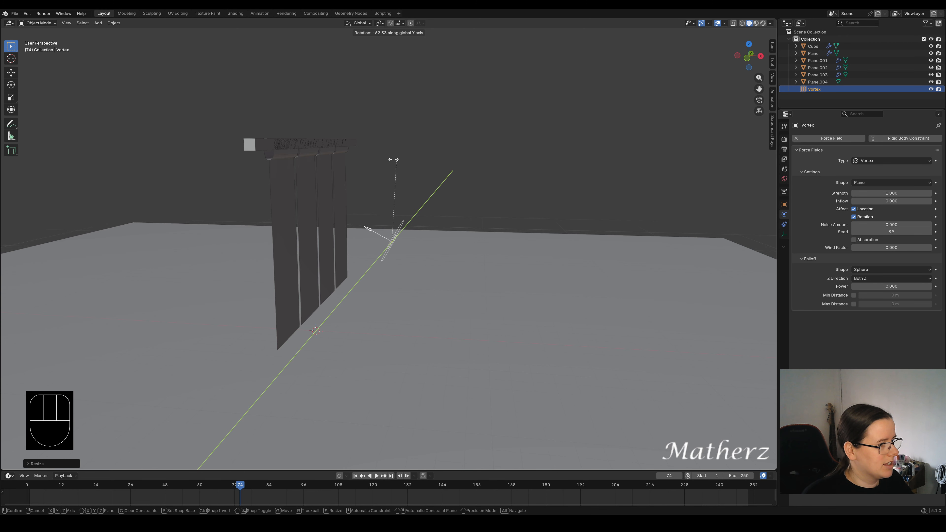
pyautogui.click(369, 175)
pyautogui.press('space')
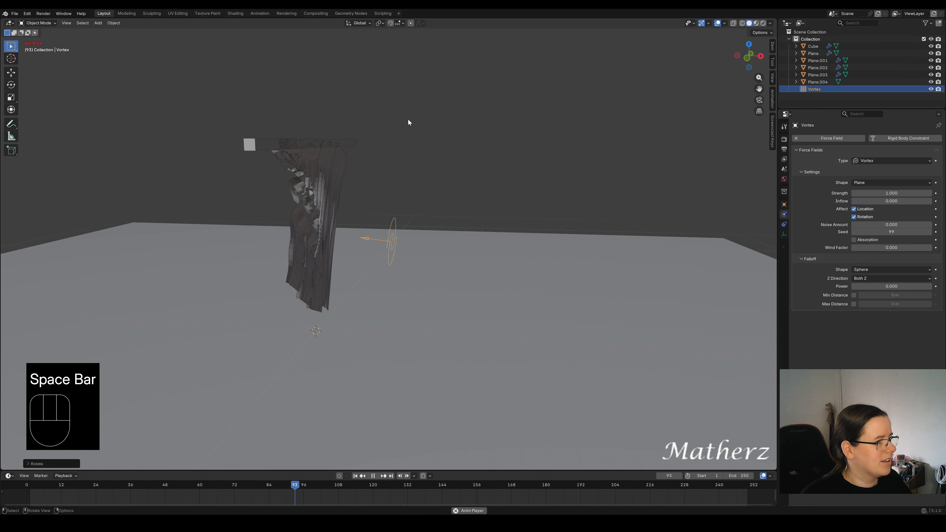
pyautogui.moveTo(513, 154); pyautogui.dragTo(455, 160, button='middle')
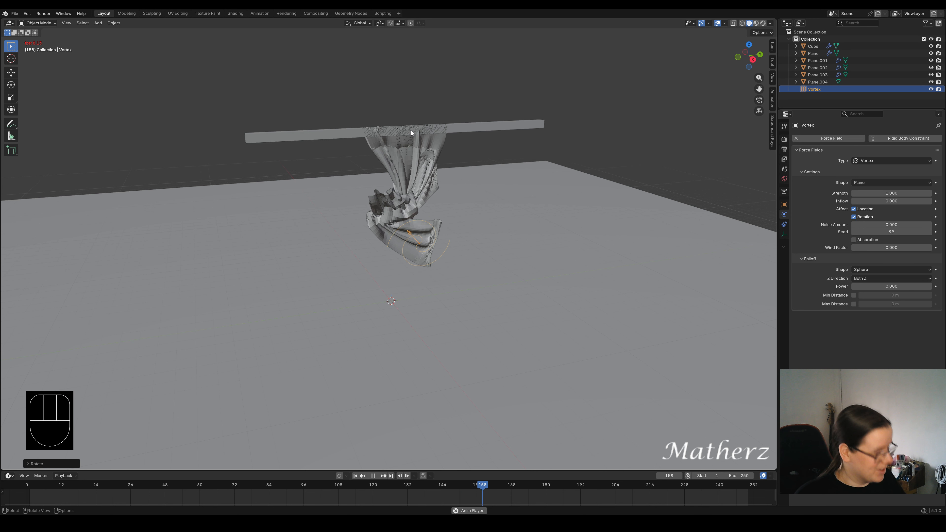
pyautogui.hotkey('ctrl', 'z')
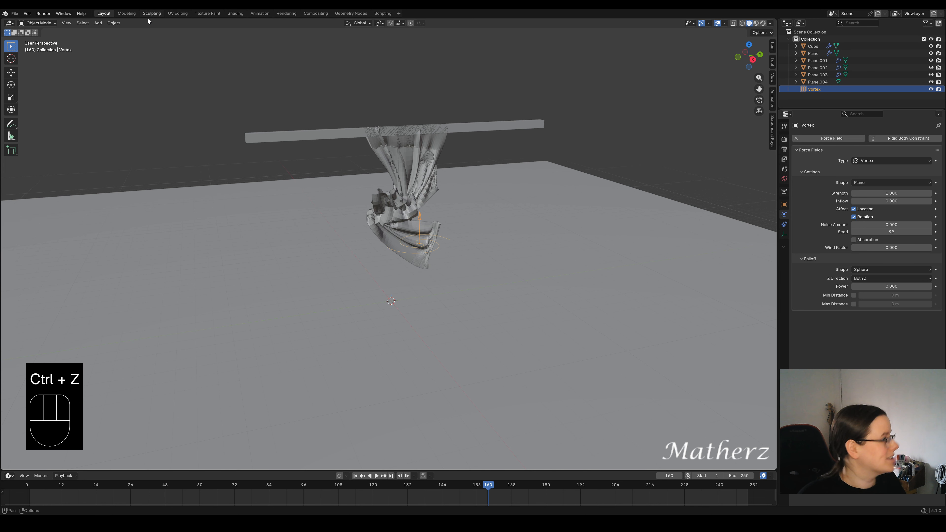
pyautogui.click(30, 488)
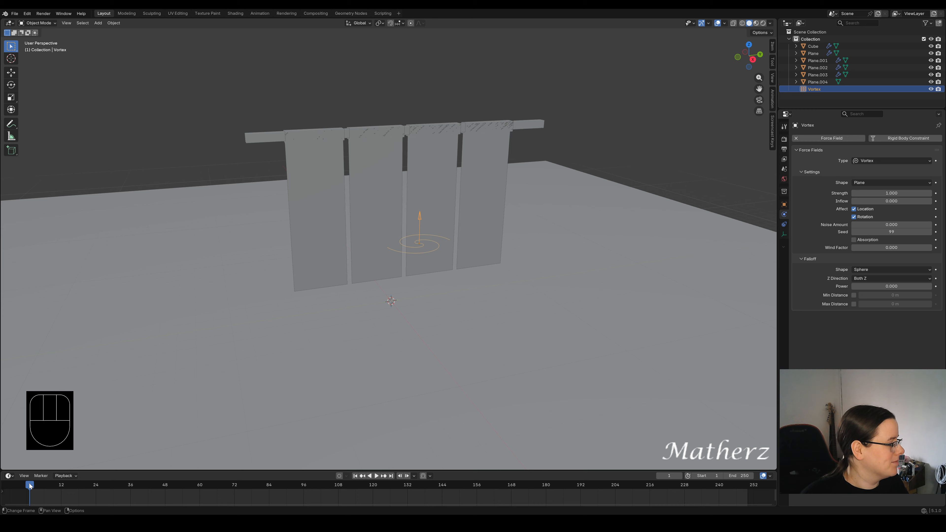
# - Move the vortex down to the floor, centred beneath the banners
pyautogui.moveTo(310, 282); pyautogui.dragTo(346, 324, button='middle')
pyautogui.press('g')
pyautogui.click(380, 325)
pyautogui.press('g')
pyautogui.click(303, 323)
# - Play the cloth simulation with the vortex below the banners, view it from the front, stop it and return to frame 1
pyautogui.press('space')
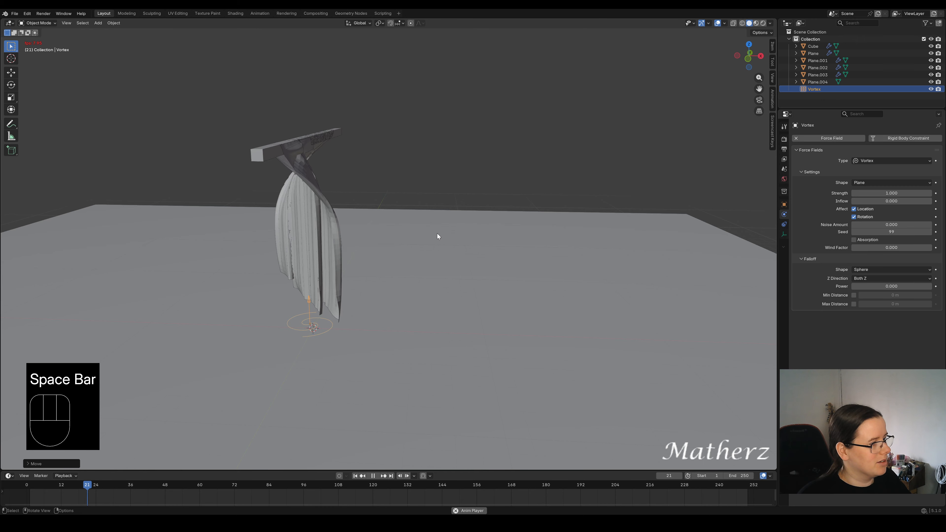
pyautogui.moveTo(437, 205); pyautogui.dragTo(361, 189, button='middle')
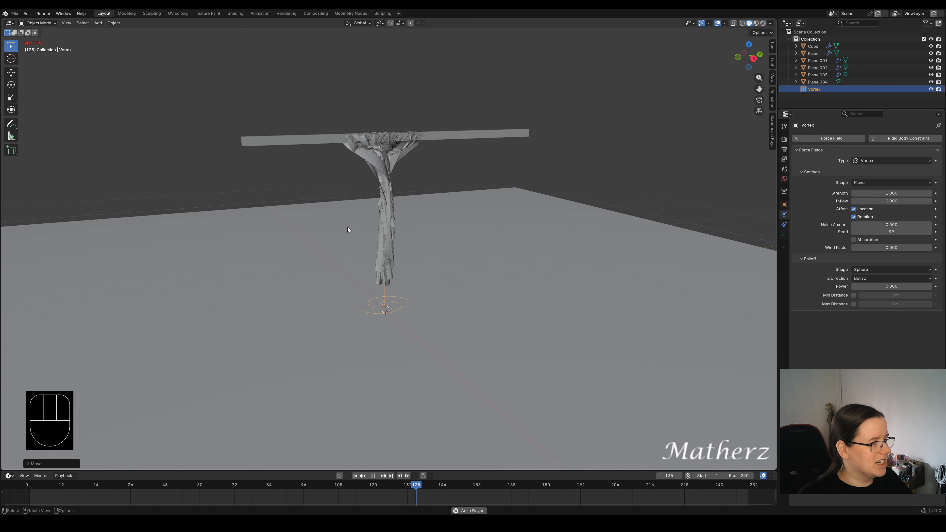
pyautogui.press('space')
pyautogui.moveTo(48, 487); pyautogui.dragTo(29, 488)
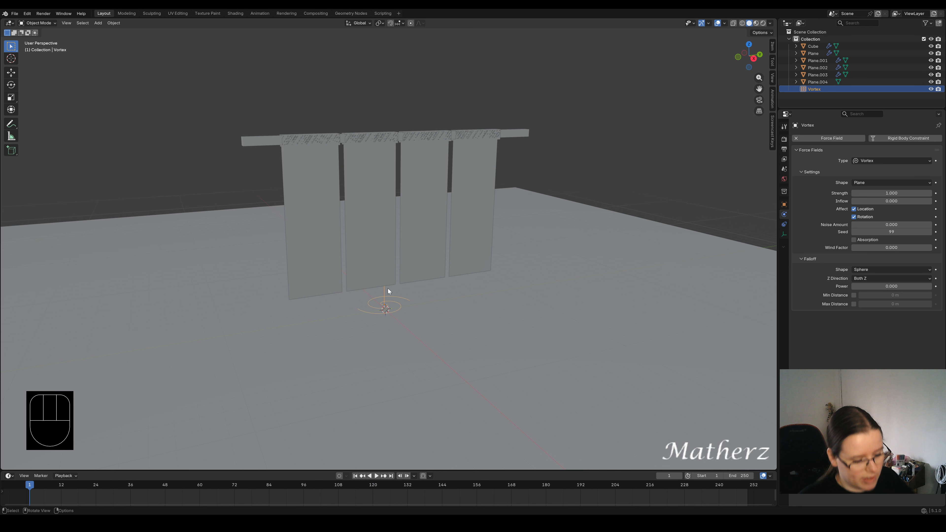
# - Delete the vortex and add a Magnetic force field
pyautogui.press('Delete')
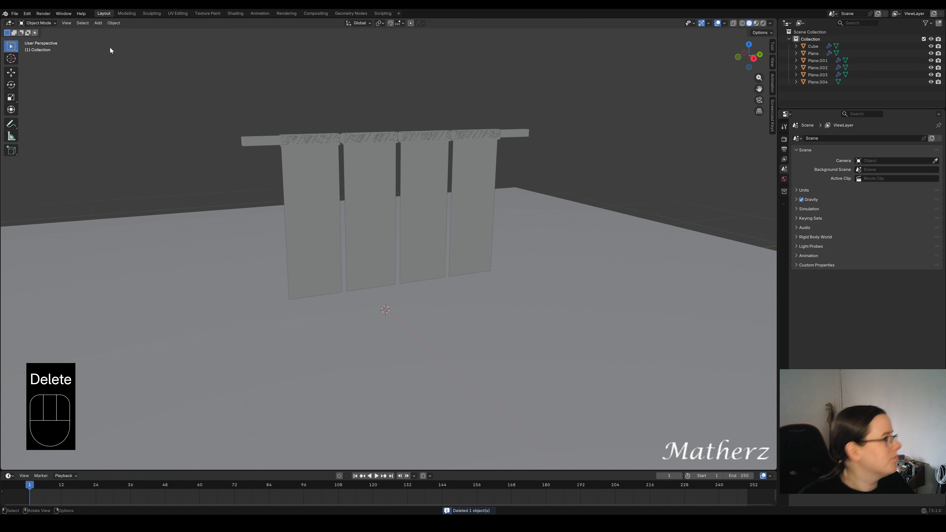
pyautogui.click(99, 24)
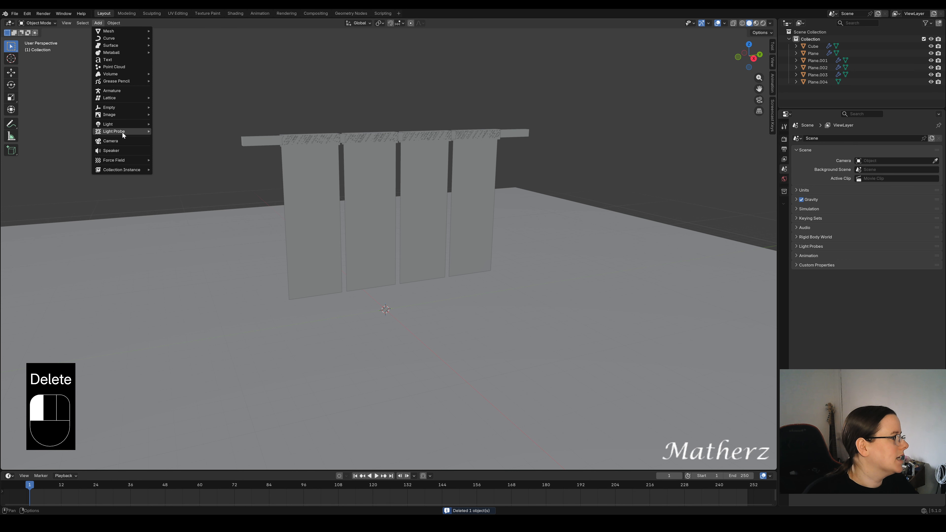
pyautogui.moveTo(124, 159)
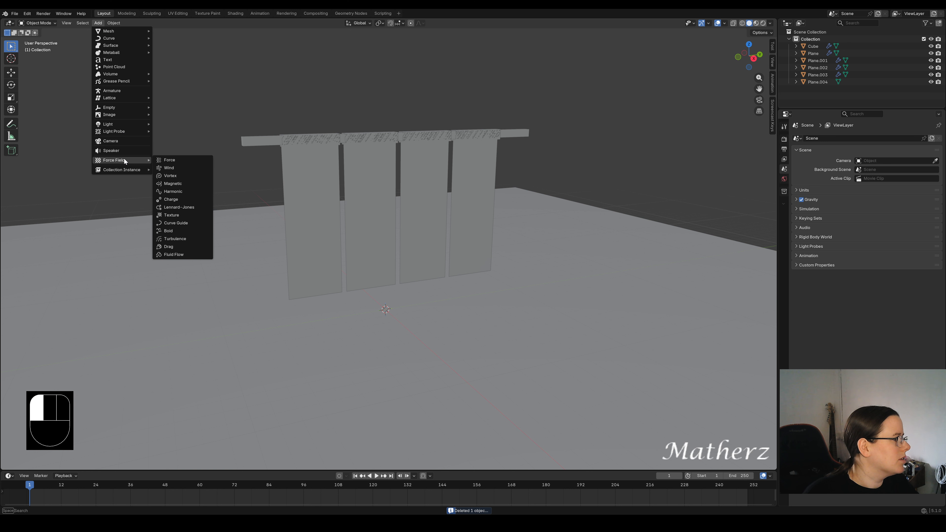
pyautogui.click(191, 184)
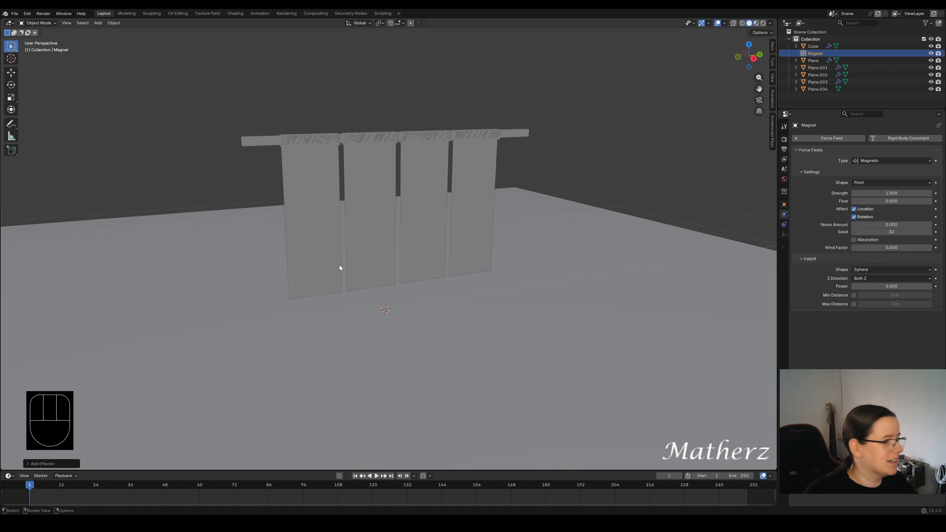
# - Move the magnetic force field up in front of the banners and scale it up
pyautogui.press('g')
pyautogui.moveTo(419, 332); pyautogui.dragTo(462, 327, button='middle')
pyautogui.click(456, 352)
pyautogui.press('g')
pyautogui.press('s')
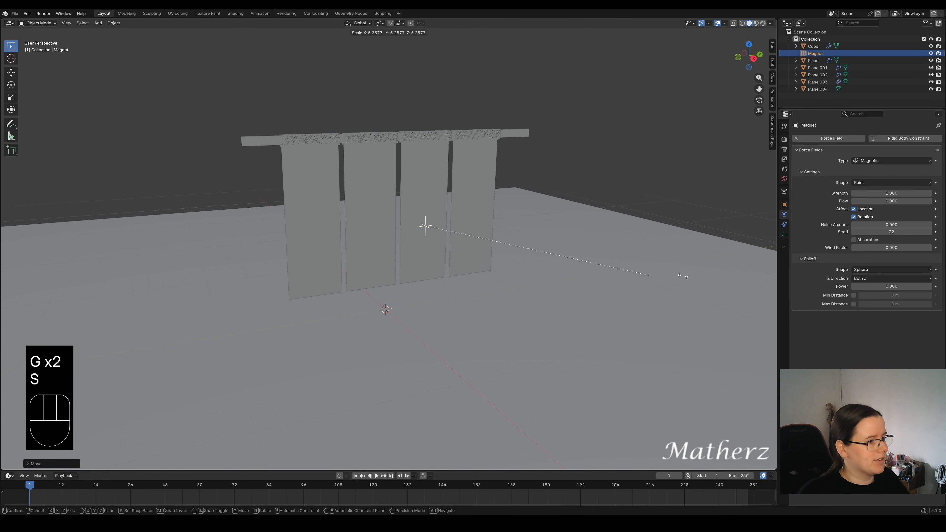
# - Play the simulation side-on while raising the magnetic field's strength to 24.6, then stop it and return to frame 1
pyautogui.press('space')
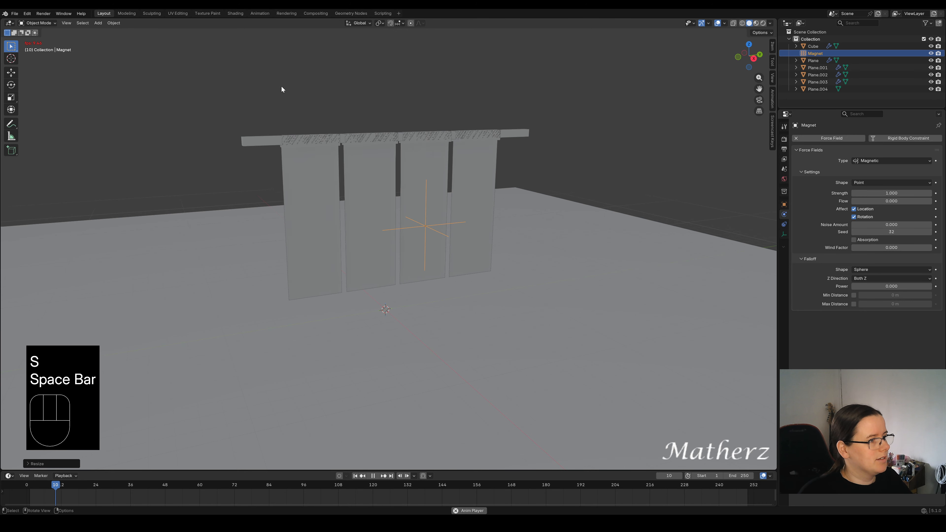
pyautogui.moveTo(283, 89); pyautogui.dragTo(344, 84, button='middle')
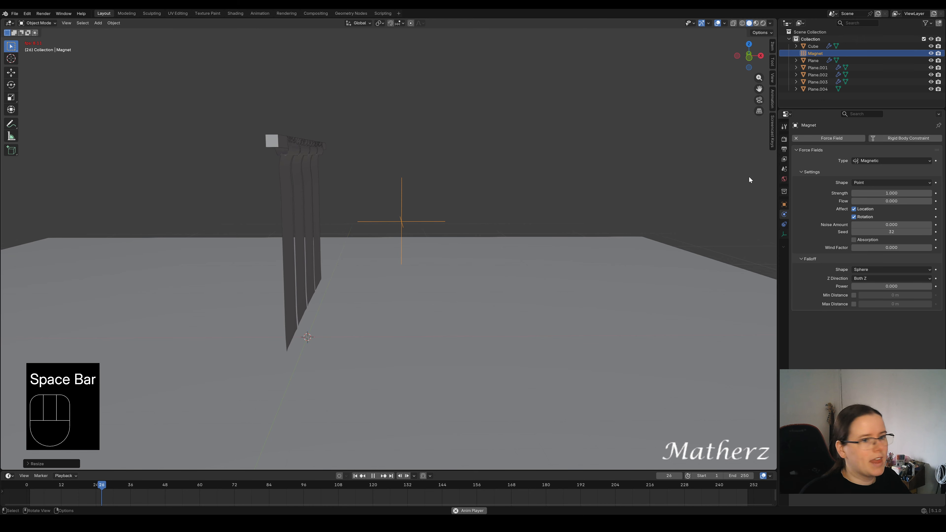
pyautogui.moveTo(884, 193); pyautogui.dragTo(898, 193)
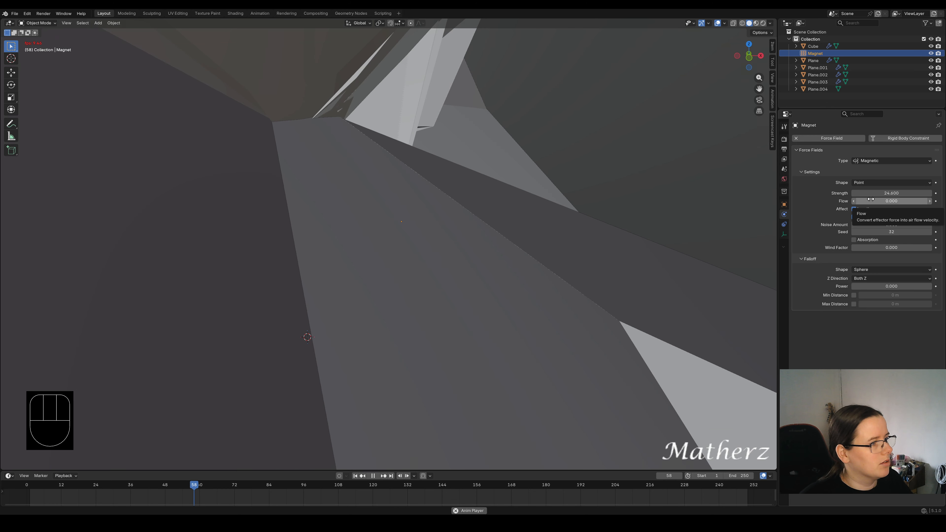
pyautogui.press('space')
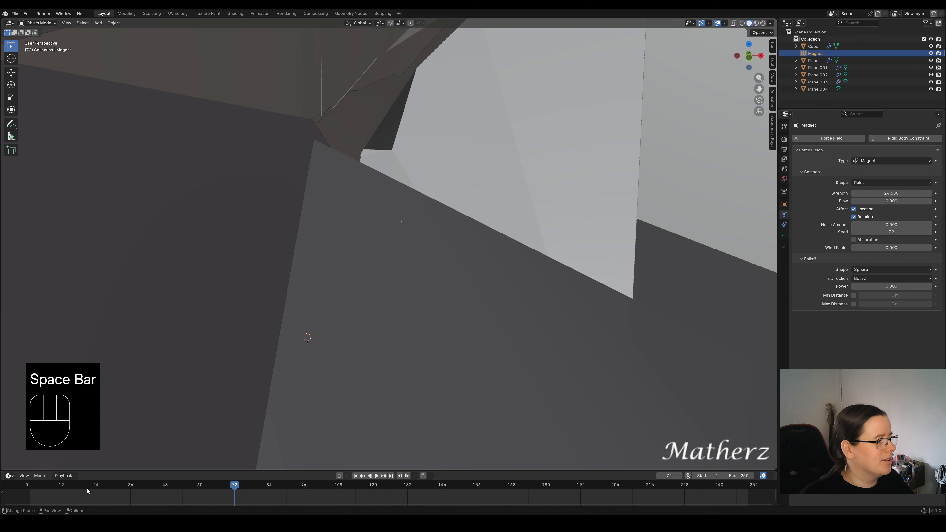
pyautogui.click(30, 487)
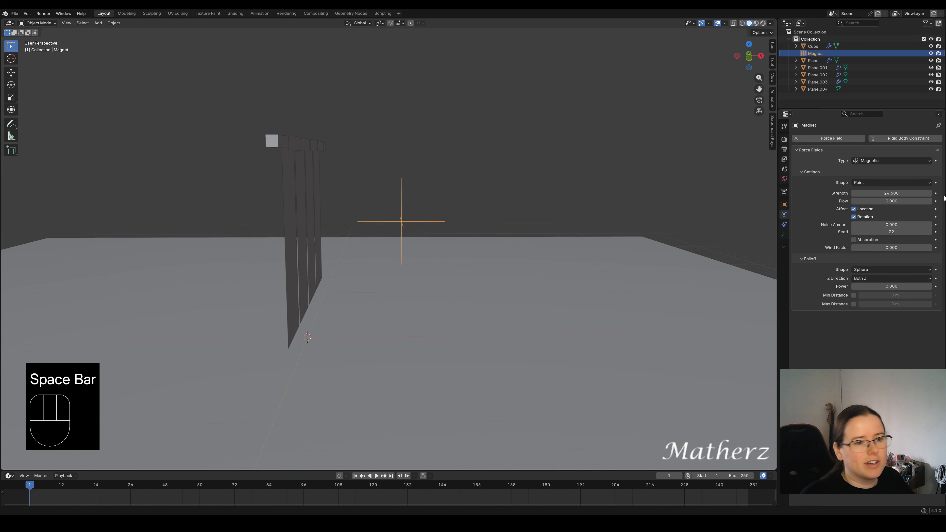
# - Set the magnetic field's strength to 10.5, play the simulation, and return to frame 1
pyautogui.moveTo(913, 193)
pyautogui.mouseDown()
pyautogui.moveTo(902, 192)
pyautogui.moveTo(913, 190)
pyautogui.mouseUp()
pyautogui.press('space')
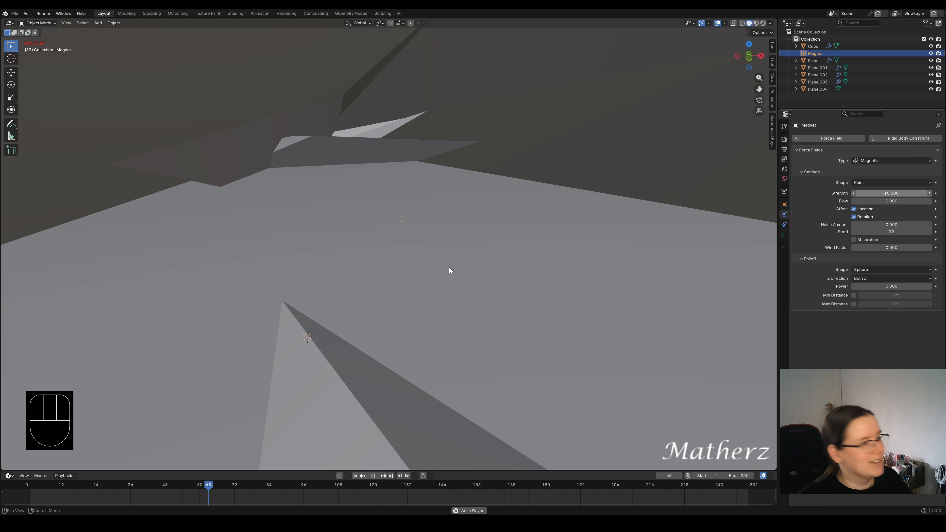
pyautogui.press('space')
pyautogui.moveTo(44, 492); pyautogui.dragTo(32, 487)
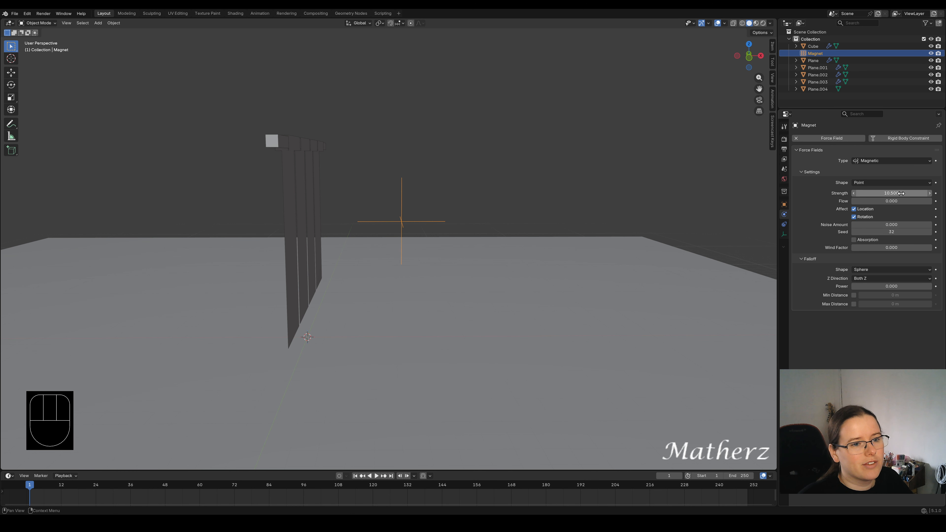
# - Set the magnetic field's strength to 1.4, play the simulation while viewing the banners from the other side, and return to frame 1
pyautogui.moveTo(897, 193); pyautogui.dragTo(871, 193)
pyautogui.press('space')
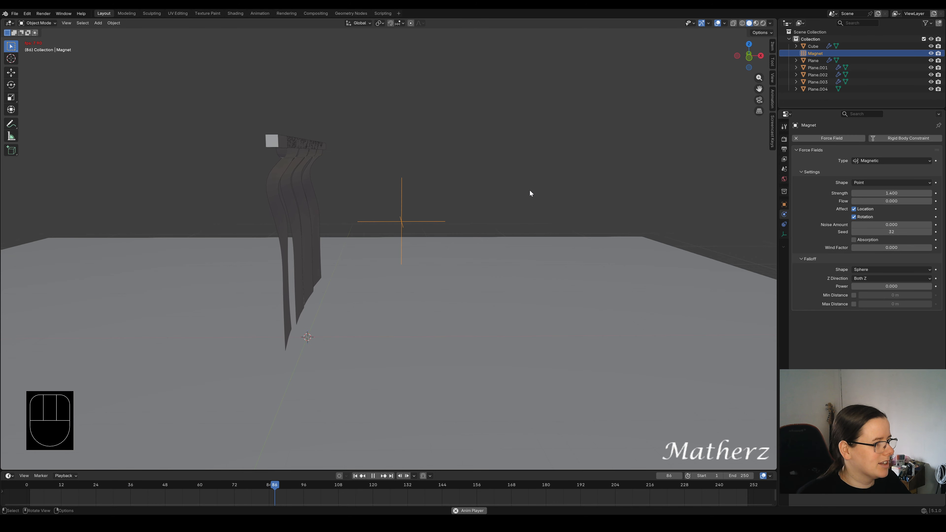
pyautogui.moveTo(529, 190); pyautogui.dragTo(391, 186, button='middle')
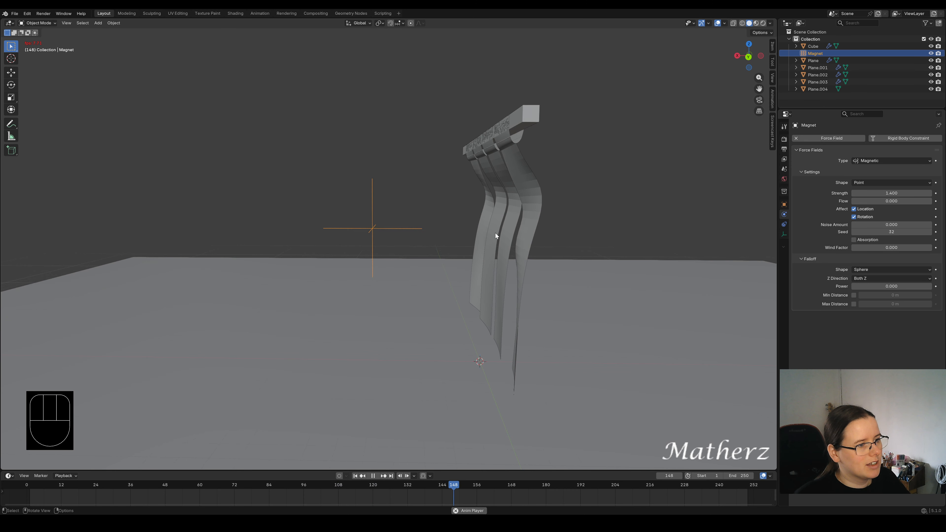
pyautogui.moveTo(432, 262); pyautogui.dragTo(440, 244, button='middle')
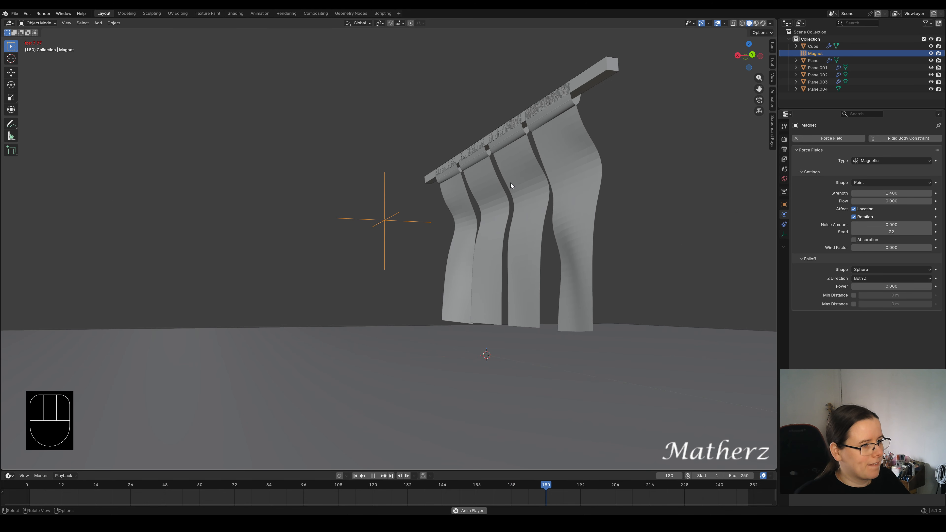
pyautogui.press('space')
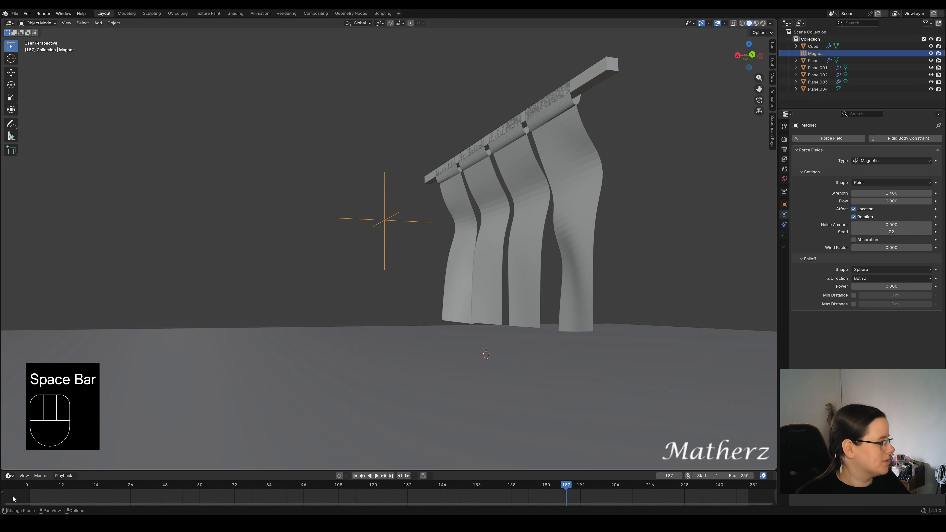
pyautogui.click(29, 490)
# - Apply smooth shading to the two banners nearest the magnetic field, Plane and Plane.001
pyautogui.click(441, 179)
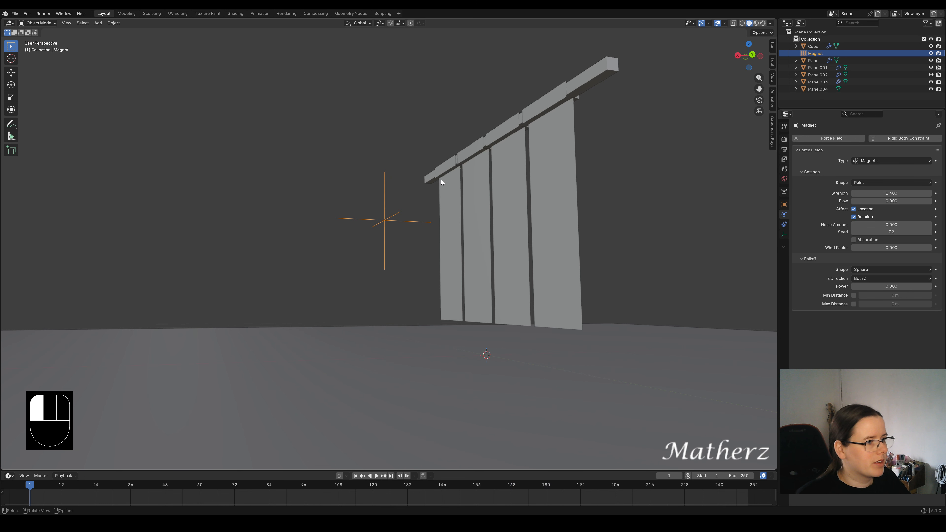
pyautogui.rightClick(440, 179)
pyautogui.click(440, 180)
pyautogui.rightClick(476, 182)
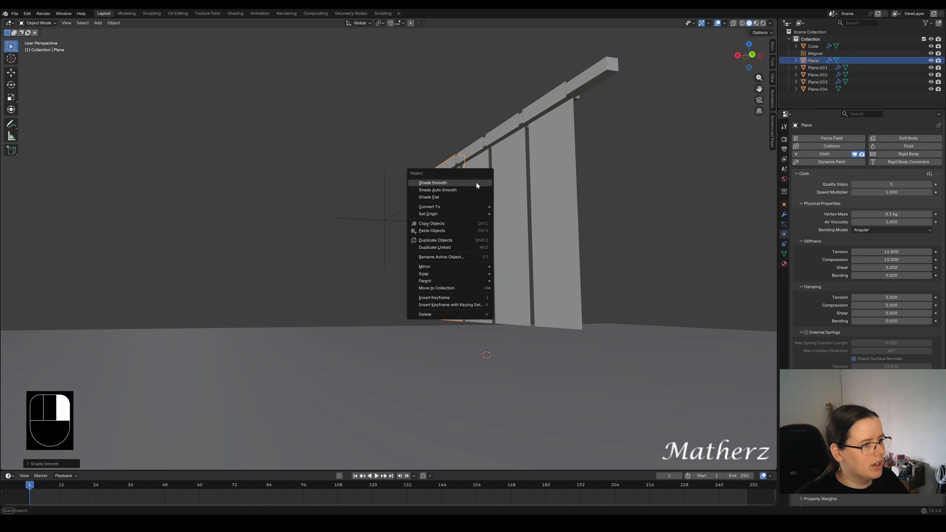
pyautogui.click(480, 164)
pyautogui.rightClick(479, 165)
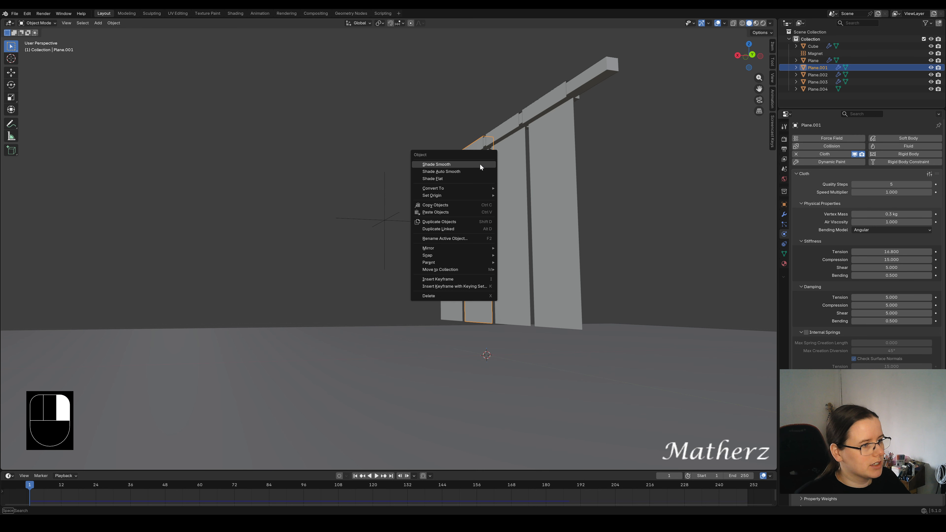
pyautogui.click(480, 164)
# - Apply smooth shading to the remaining banners, Plane.002 and Plane.003, and play the simulation
pyautogui.click(512, 176)
pyautogui.rightClick(514, 176)
pyautogui.click(514, 175)
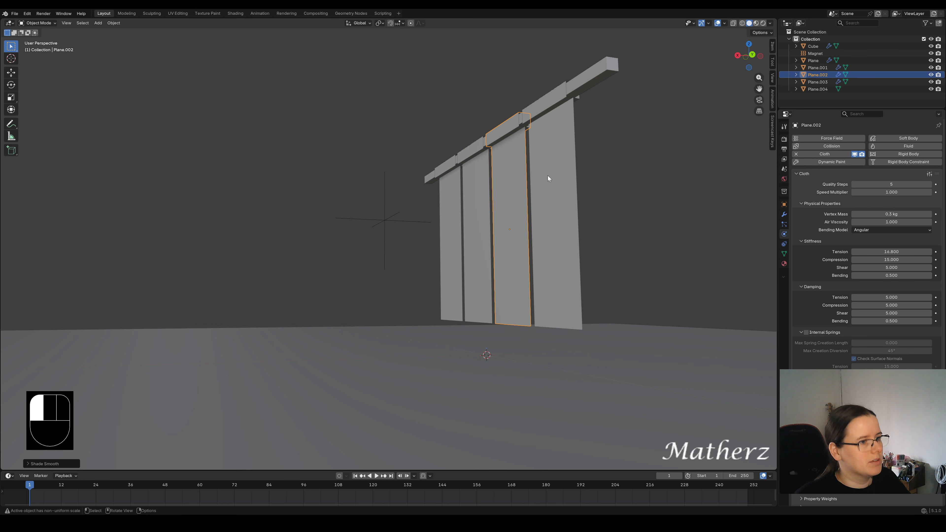
pyautogui.click(547, 175)
pyautogui.rightClick(547, 176)
pyautogui.click(547, 175)
pyautogui.press('space')
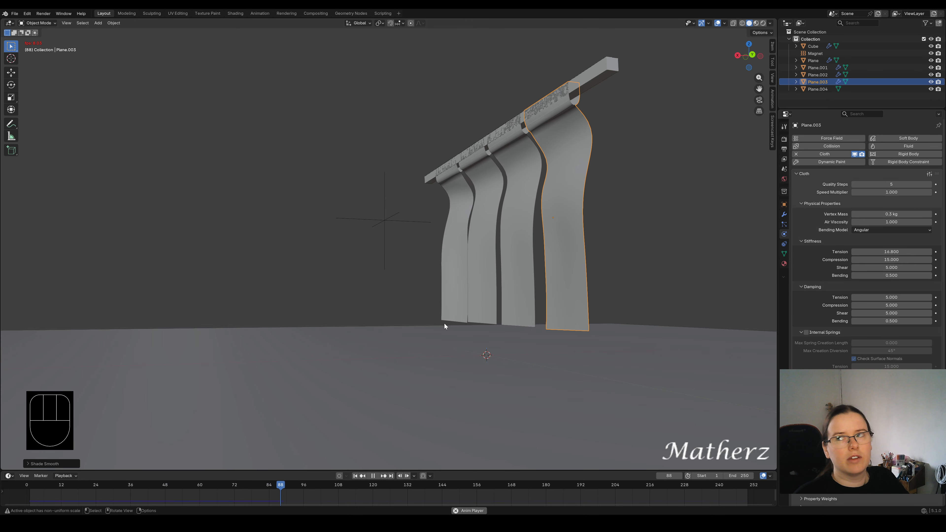
# - Stop the playback, return to frame 1 and delete the magnetic force field
pyautogui.moveTo(625, 271); pyautogui.dragTo(238, 276, button='middle')
pyautogui.press('space')
pyautogui.click(29, 484)
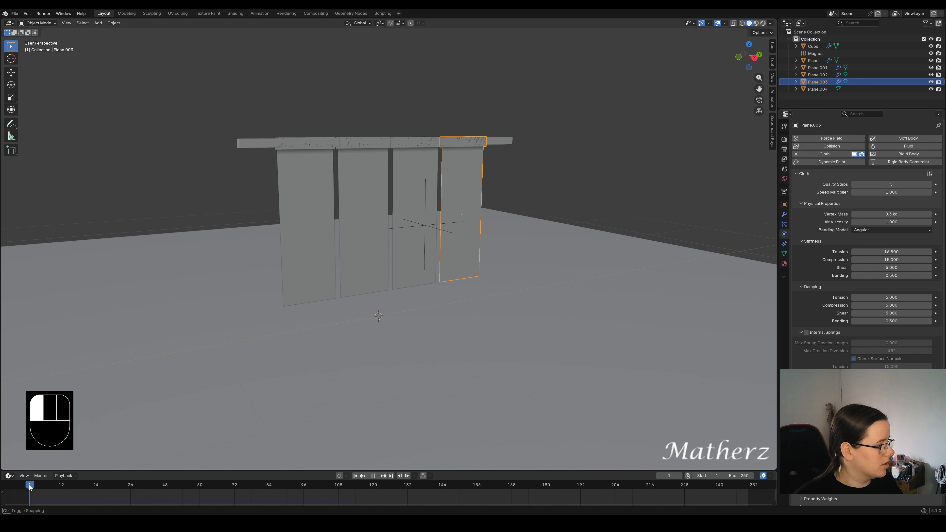
pyautogui.click(425, 226)
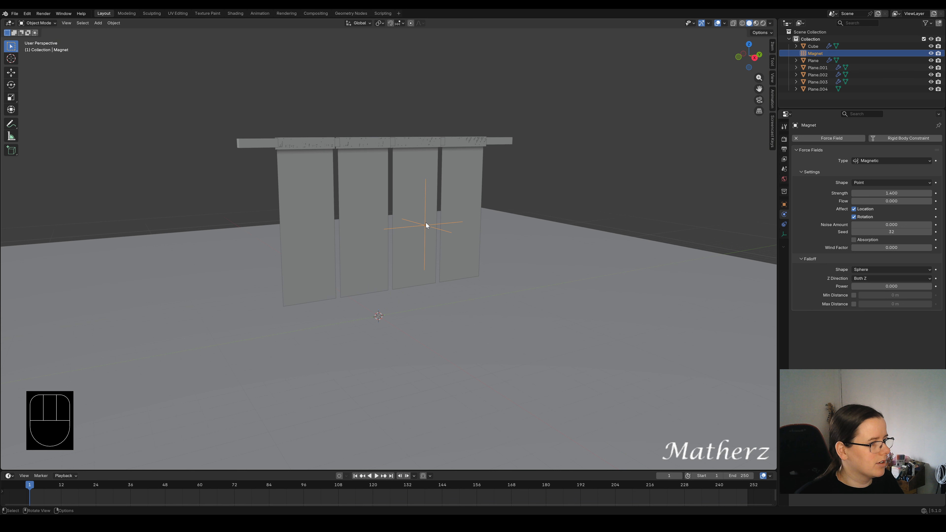
pyautogui.press('Delete')
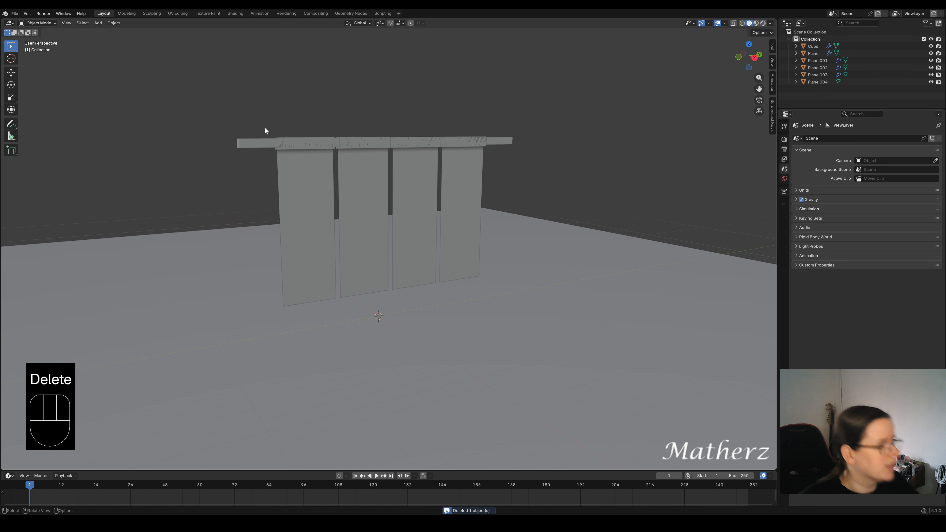
# - Add a Drag force field and scale its empty up uniformly
pyautogui.click(98, 23)
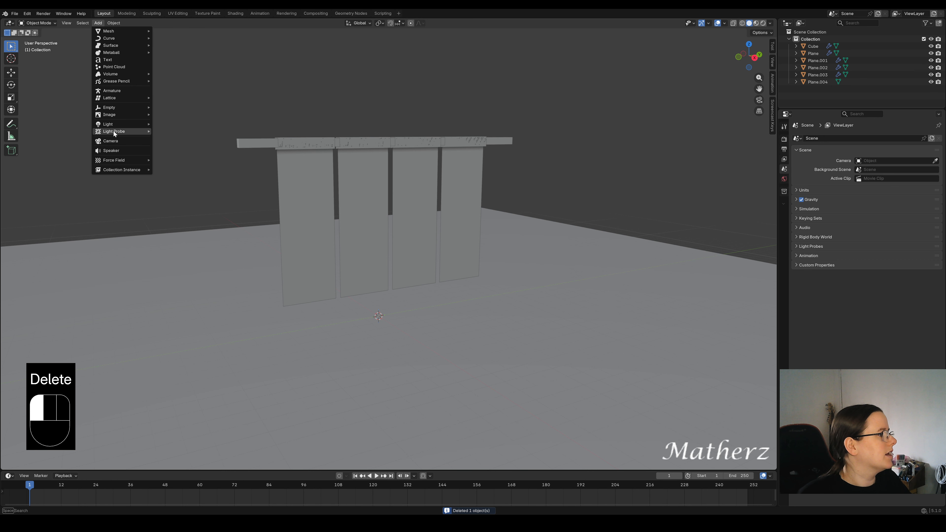
pyautogui.moveTo(122, 161)
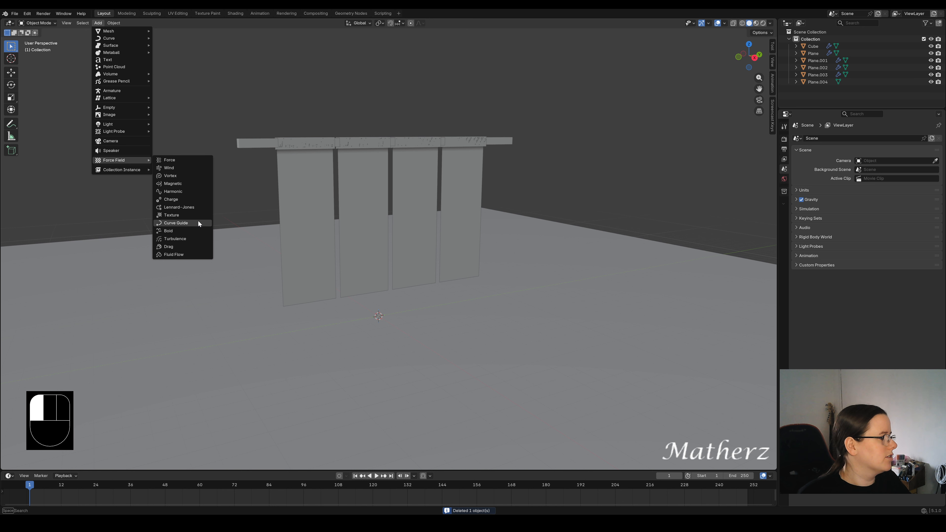
pyautogui.click(199, 245)
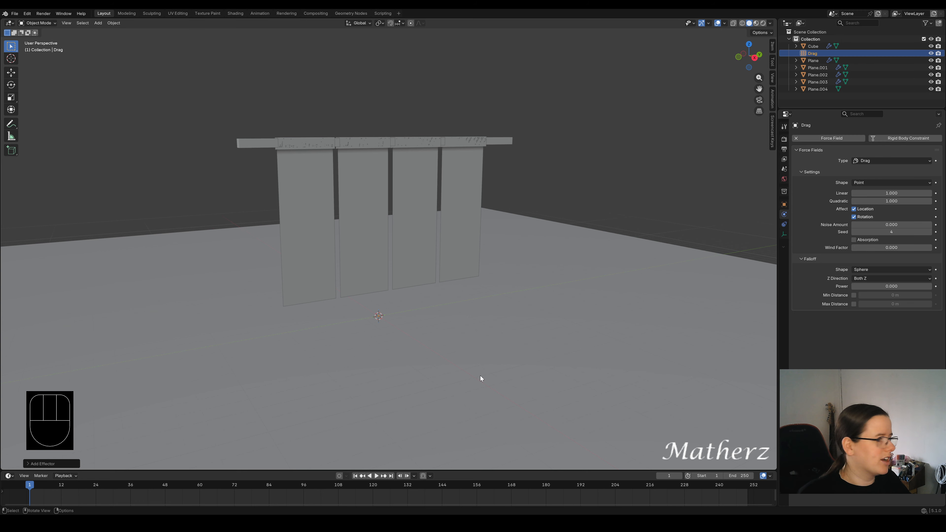
pyautogui.moveTo(412, 315); pyautogui.dragTo(405, 352, button='middle')
pyautogui.press('s')
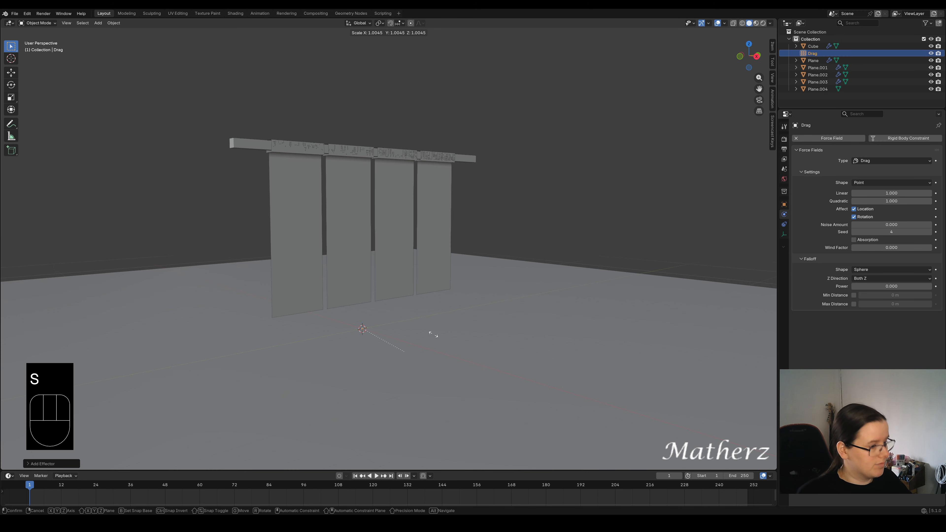
pyautogui.click(370, 330)
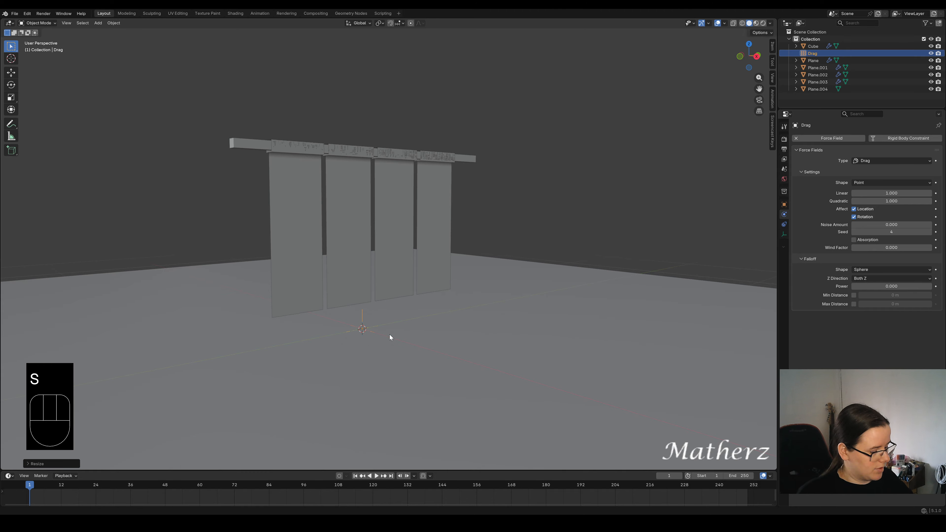
# - Move the drag field horizontally away from the banners and raise it about 64 m along Z
pyautogui.press('g')
pyautogui.moveTo(404, 338); pyautogui.dragTo(488, 316, button='middle')
pyautogui.click(476, 357)
pyautogui.press('g')
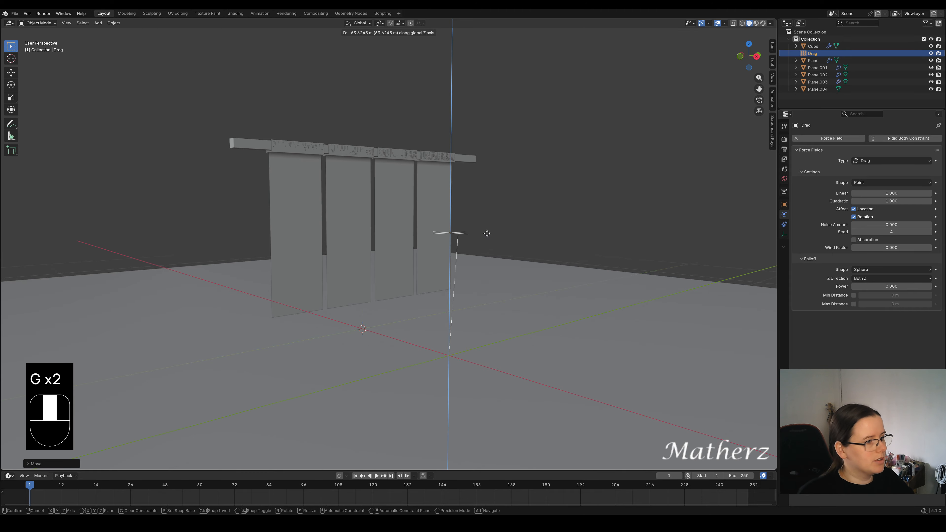
pyautogui.click(487, 233)
# - Play the simulation to examine the drag field's effect on the banners from the side, and return to frame 1
pyautogui.press('space')
pyautogui.moveTo(344, 307); pyautogui.dragTo(365, 312, button='middle')
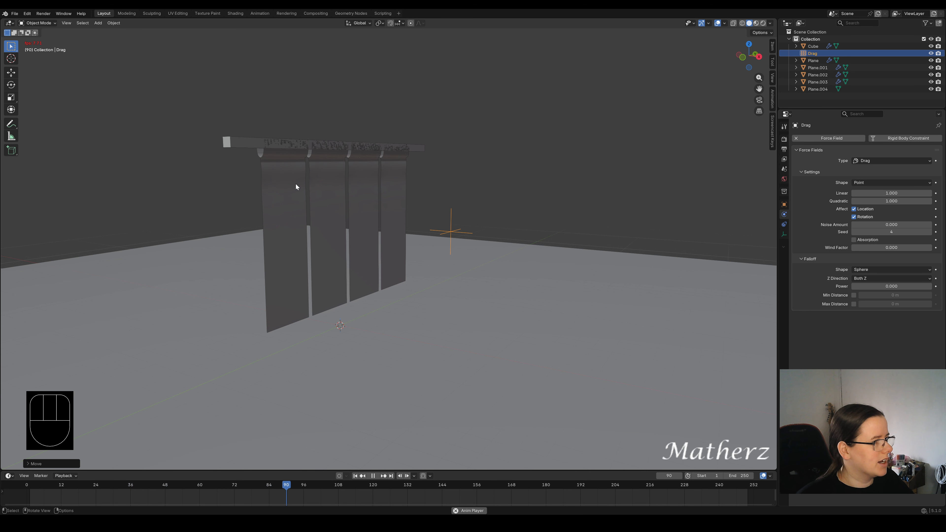
pyautogui.moveTo(296, 184); pyautogui.dragTo(309, 197, button='middle')
pyautogui.press('space')
pyautogui.click(33, 487)
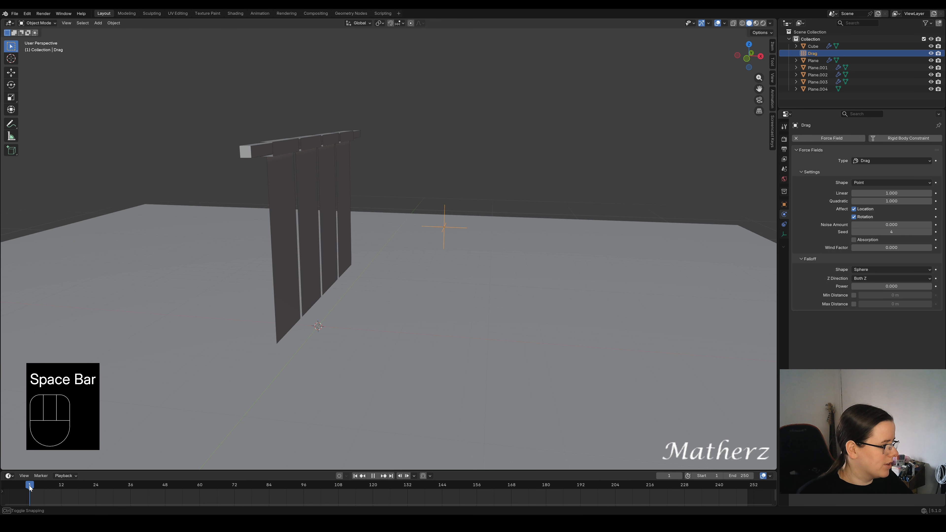
# - Set the drag field's linear and quadratic to 2, noise 10, seed 52 and falloff power 9.6, play the simulation, and return to frame 1
pyautogui.moveTo(879, 194); pyautogui.dragTo(908, 231)
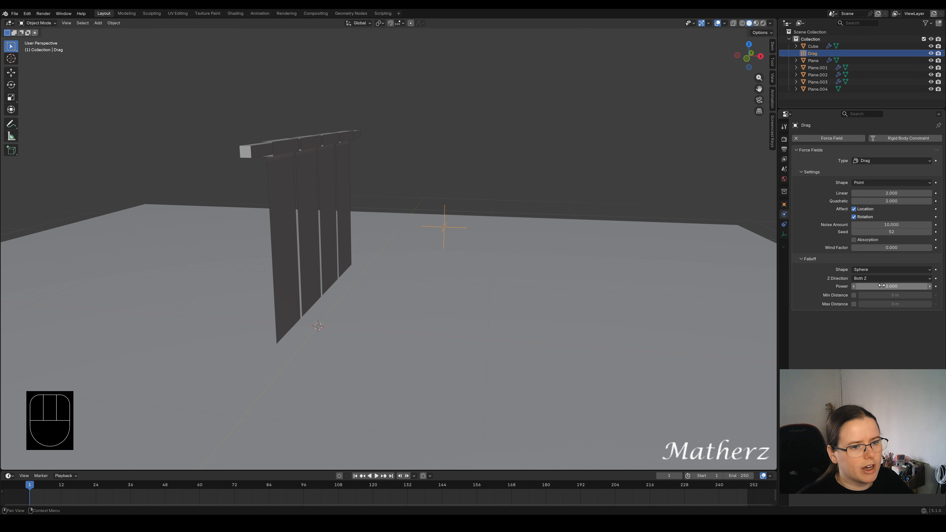
pyautogui.moveTo(891, 287); pyautogui.dragTo(910, 286)
pyautogui.press('space')
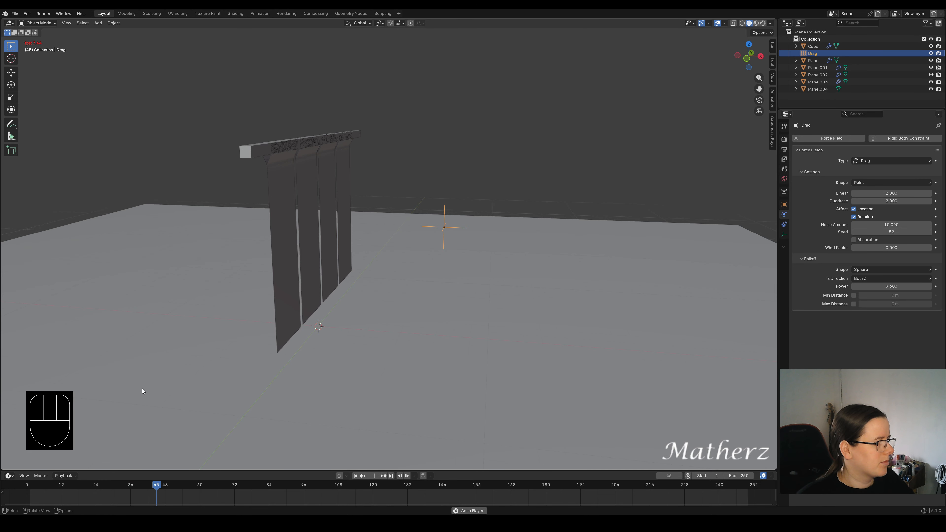
pyautogui.press('space')
pyautogui.click(30, 484)
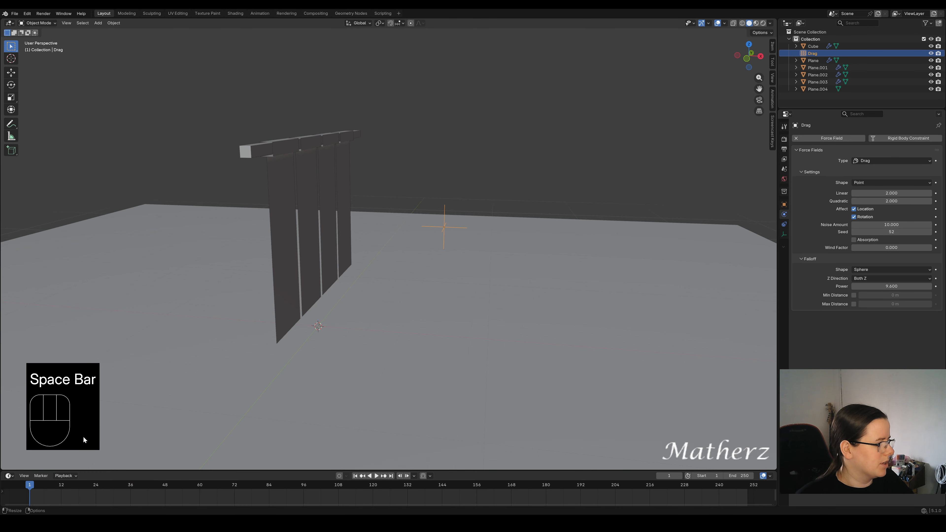
# - Move the drag field along the X axis close to the banners and replay the simulation from frame 1
pyautogui.press('g')
pyautogui.press('x')
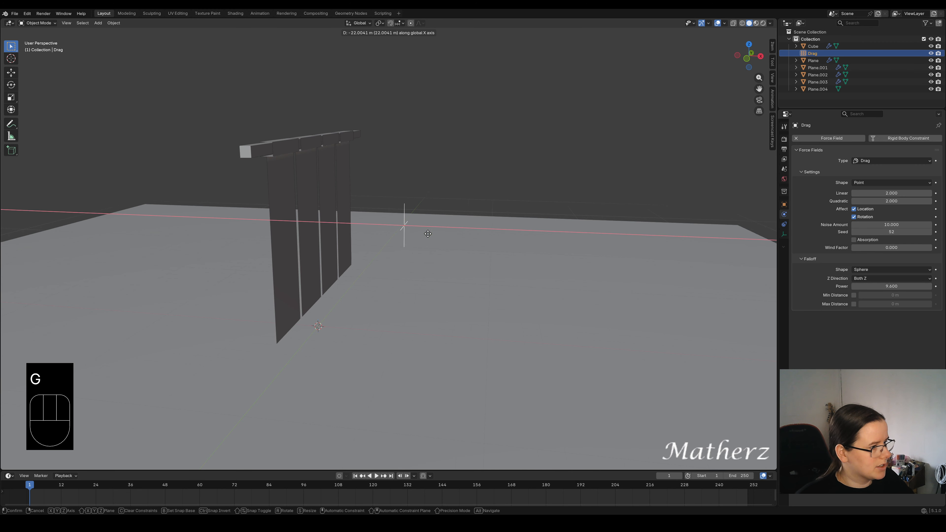
pyautogui.press('space')
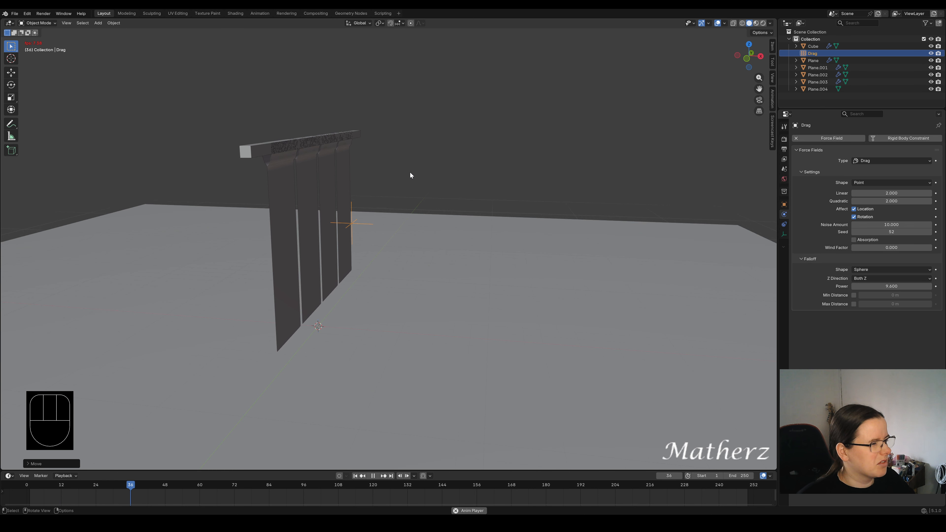
pyautogui.press('space')
pyautogui.click(28, 483)
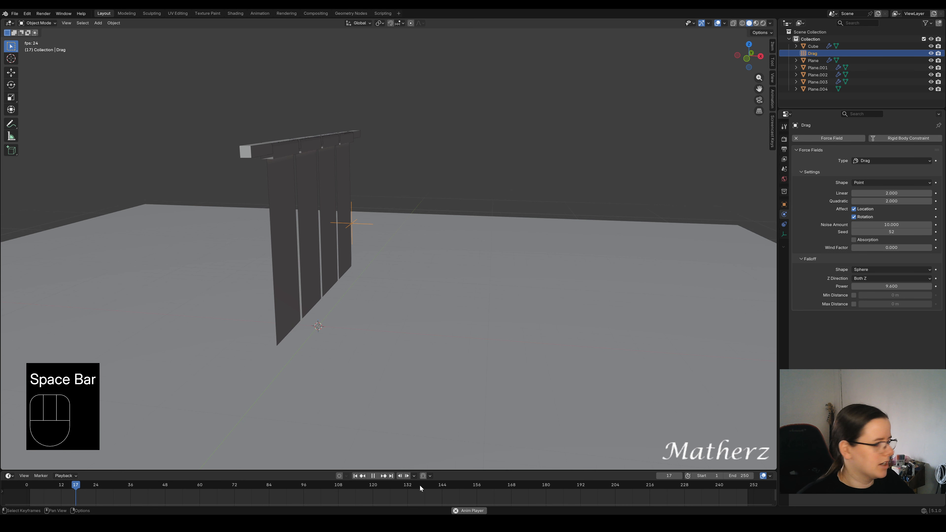
# - Replace the drag field with a new Force type force field at frame 1 and scale its empty up
pyautogui.press('space')
pyautogui.click(29, 482)
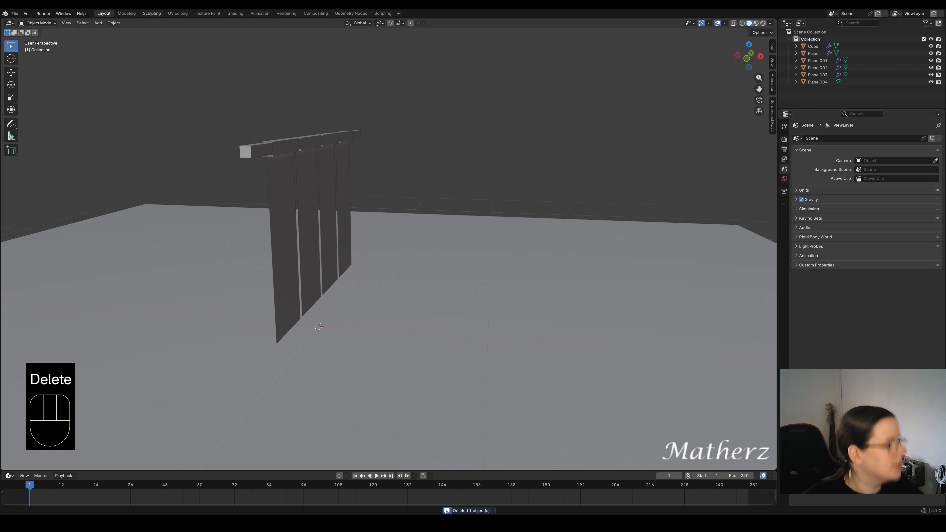
pyautogui.click(97, 23)
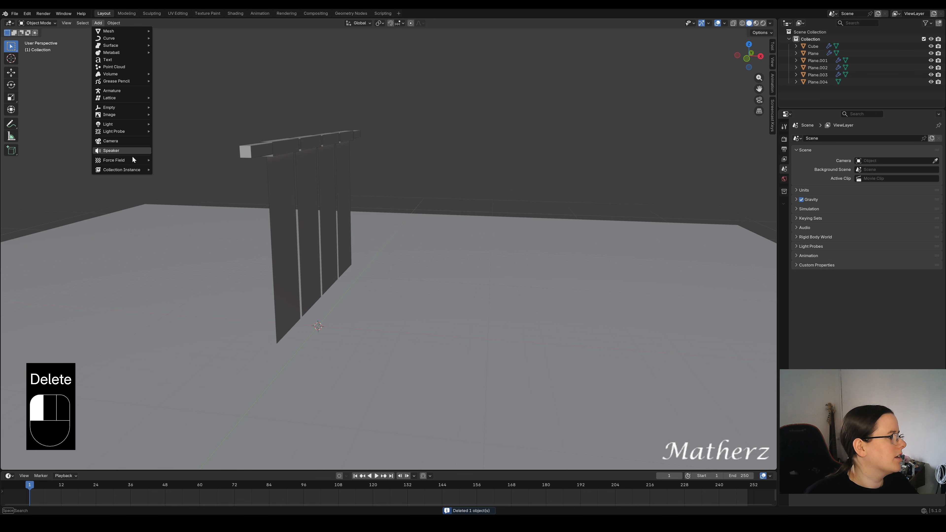
pyautogui.moveTo(130, 160)
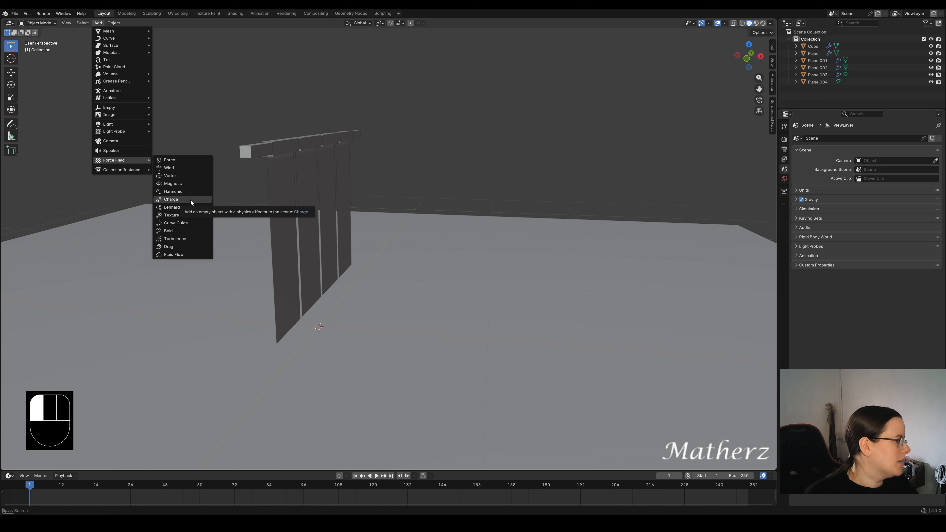
pyautogui.click(197, 159)
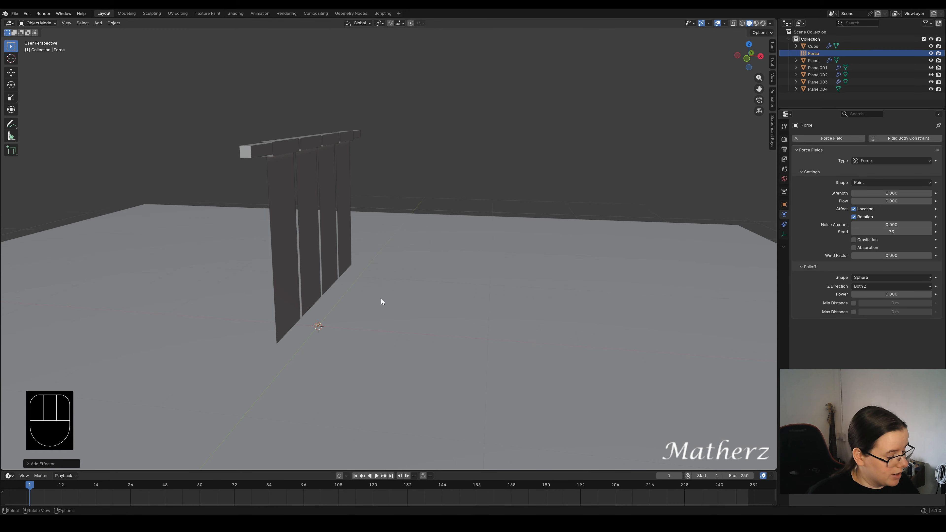
pyautogui.press('s')
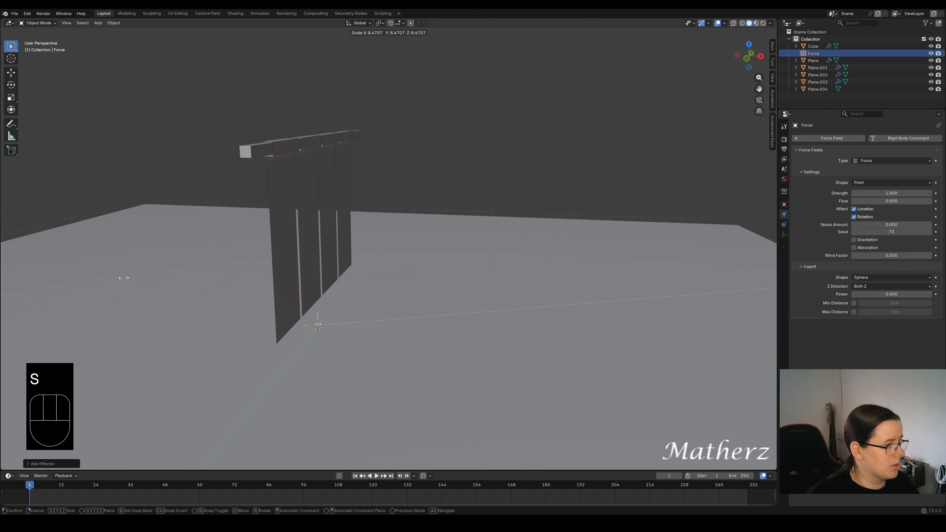
pyautogui.click(356, 335)
# - Move the Force field horizontally away from the banners and raise it to about the middle of their height
pyautogui.press('g')
pyautogui.moveTo(328, 338); pyautogui.dragTo(488, 171, button='middle')
pyautogui.click(425, 357)
pyautogui.press('g')
pyautogui.click(422, 205)
# - Play the simulation to examine from the side how the Force field pushes the banners, and return to frame 1
pyautogui.press('space')
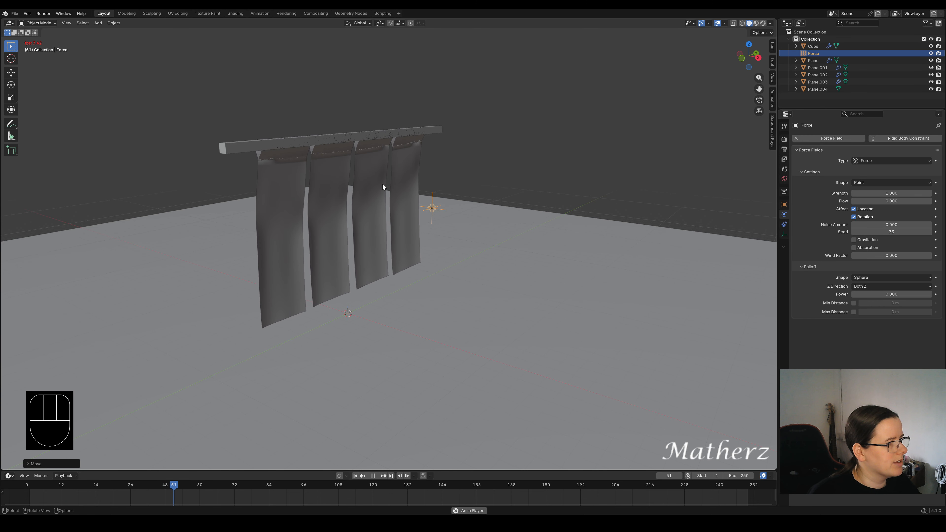
pyautogui.moveTo(286, 231); pyautogui.dragTo(327, 231, button='middle')
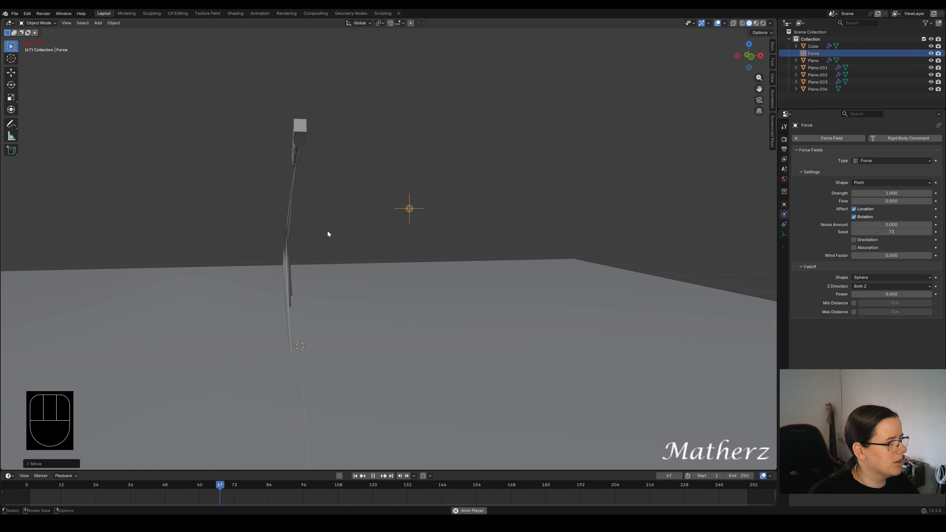
pyautogui.moveTo(446, 274); pyautogui.dragTo(434, 277, button='middle')
pyautogui.press('space')
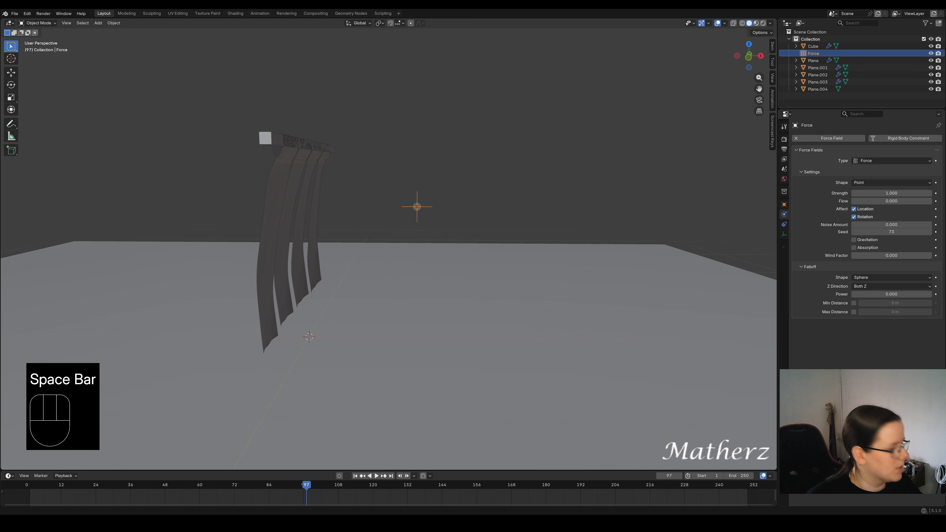
pyautogui.click(29, 486)
# - Set the Force field's strength to 27.4 and play the simulation up to frame 131 while viewing the banners from above and the side
pyautogui.moveTo(891, 193)
pyautogui.mouseDown()
pyautogui.moveTo(919, 193)
pyautogui.moveTo(887, 193)
pyautogui.mouseUp()
pyautogui.press('space')
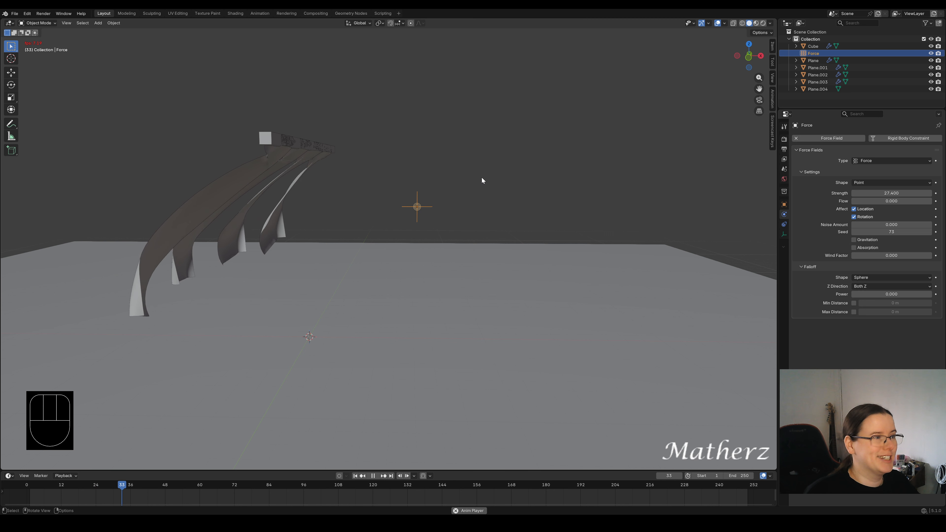
pyautogui.moveTo(515, 198); pyautogui.dragTo(296, 196, button='middle')
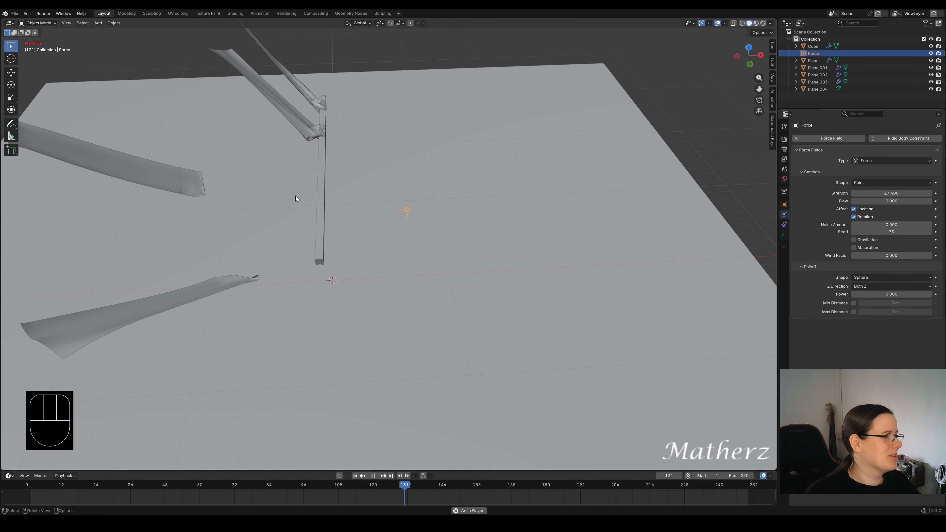
pyautogui.press('space')
pyautogui.moveTo(296, 197); pyautogui.dragTo(308, 263, button='middle')
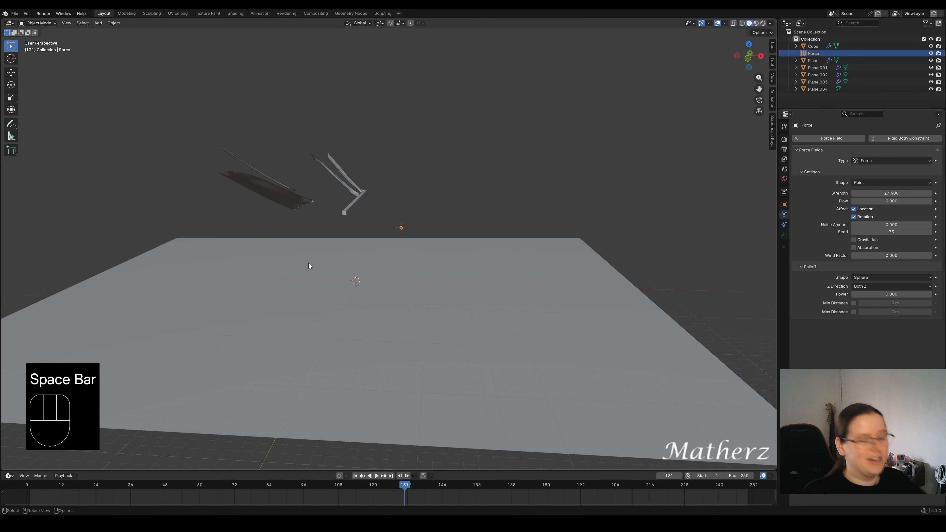